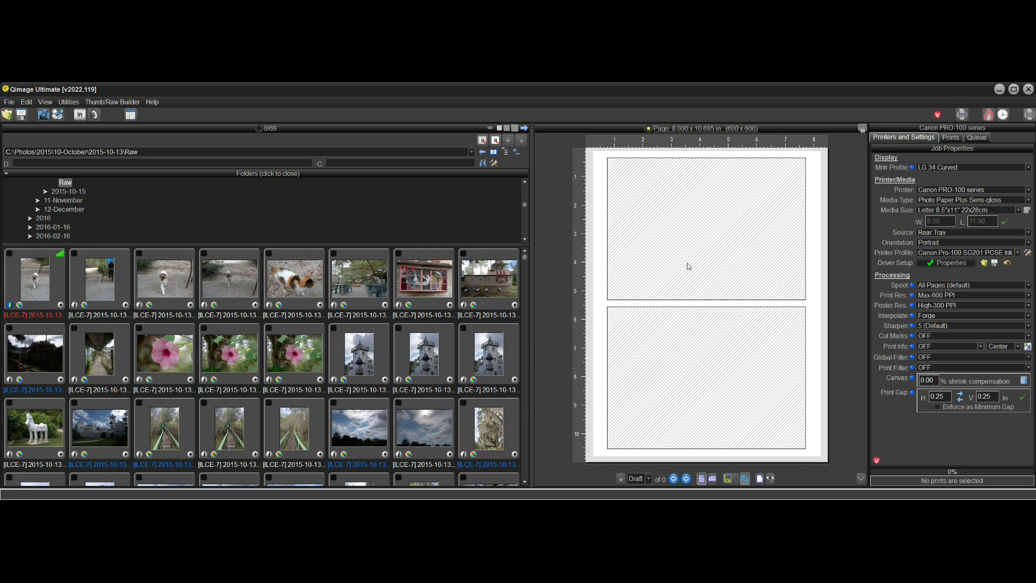
- Browse the saved jobs list and preview 2222.job's details, closing it without recalling anything
mouse_move(688, 264)
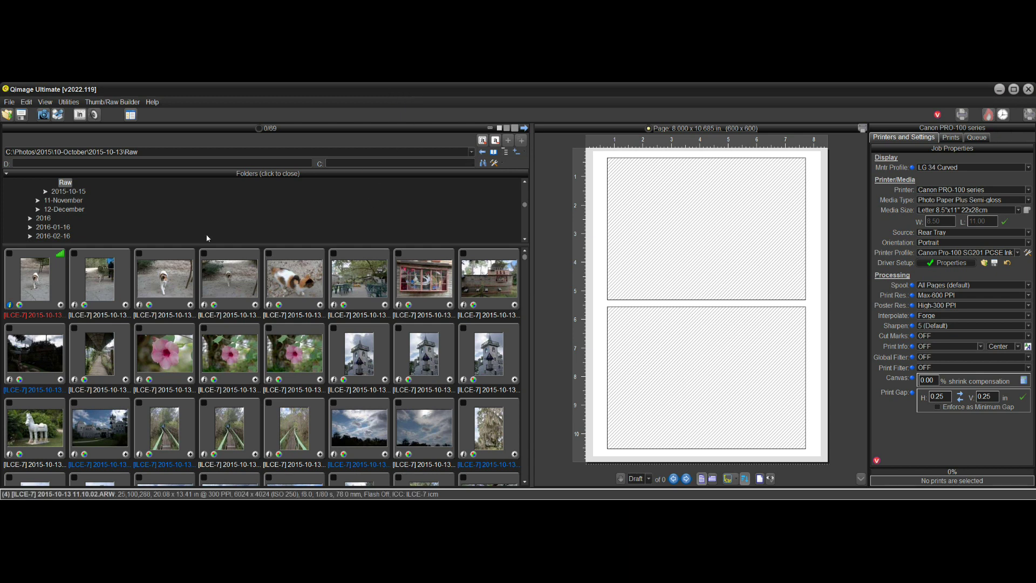
click(8, 115)
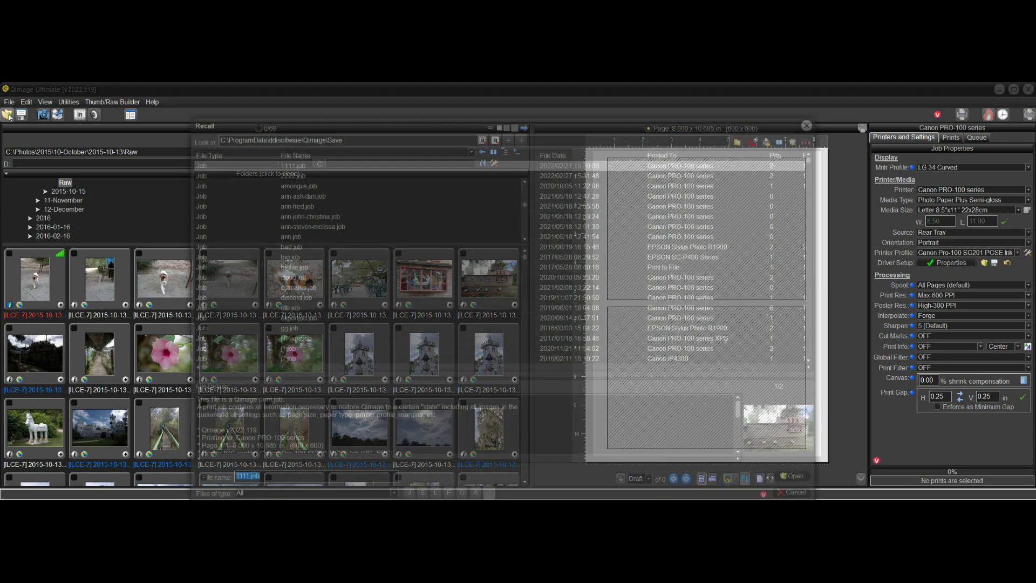
click(305, 195)
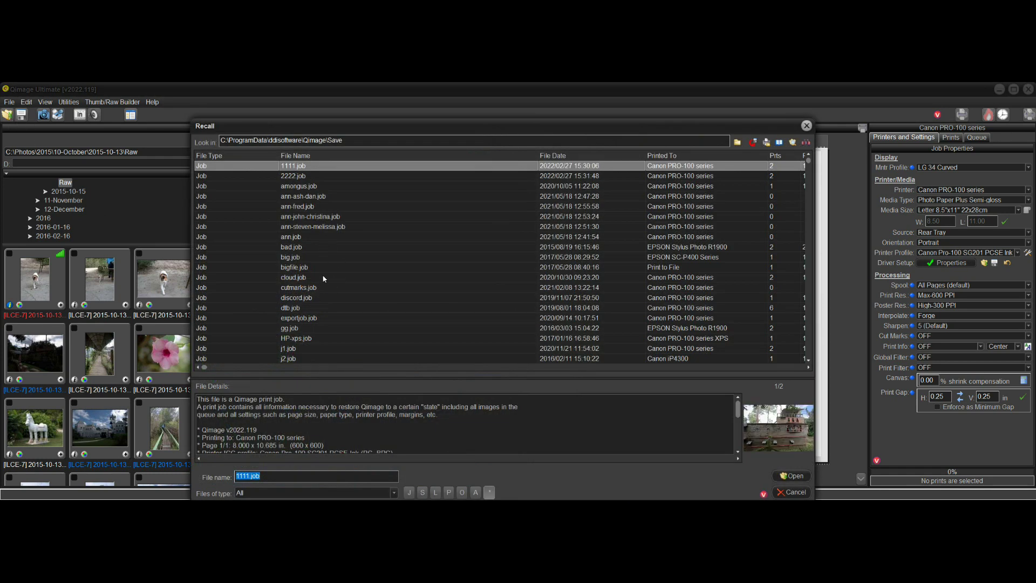
click(313, 176)
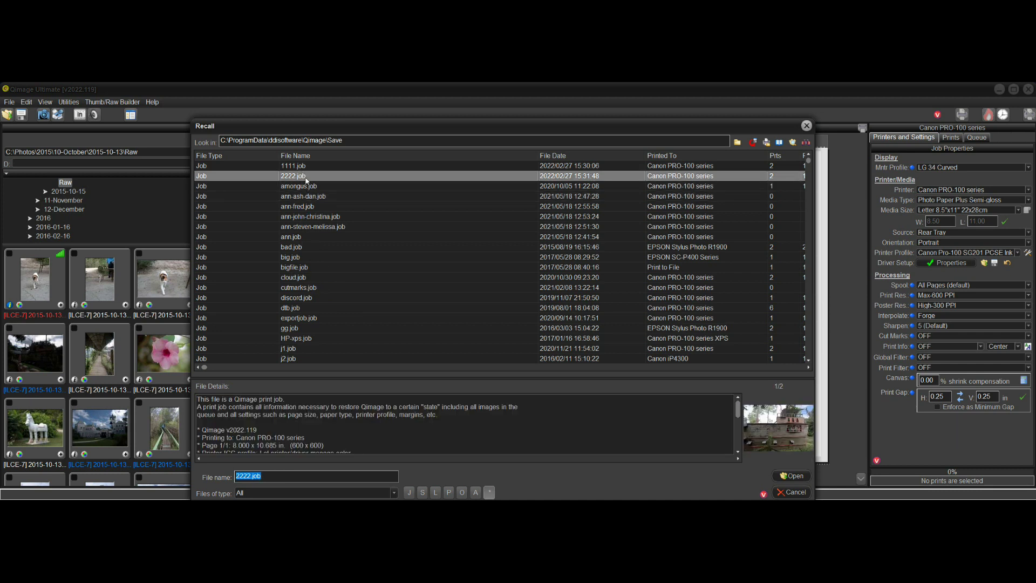
click(800, 496)
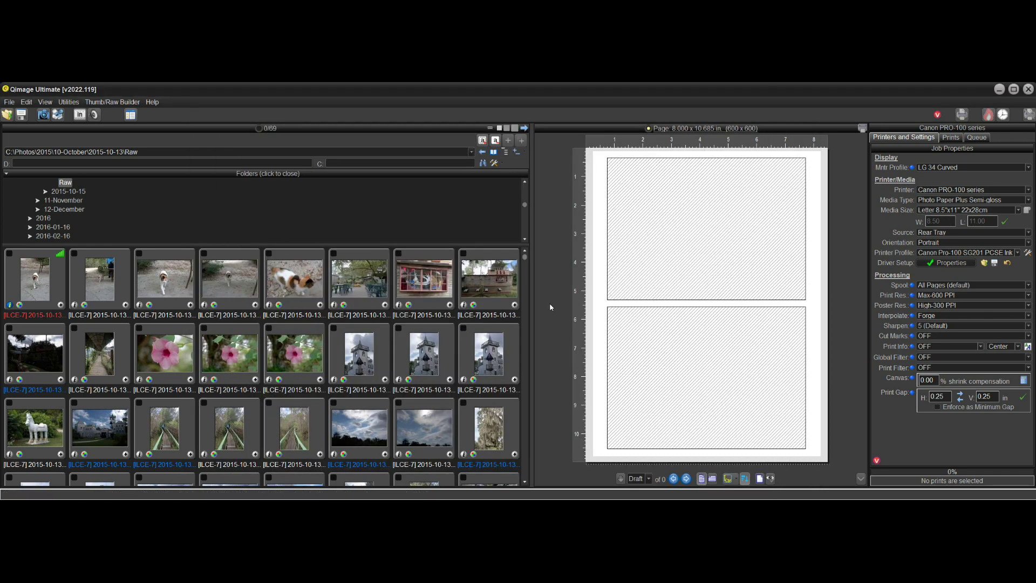
- Preview the 2022-02-27 15.00.22 entry in the job log, then bring up the Multi-job Plan
click(57, 114)
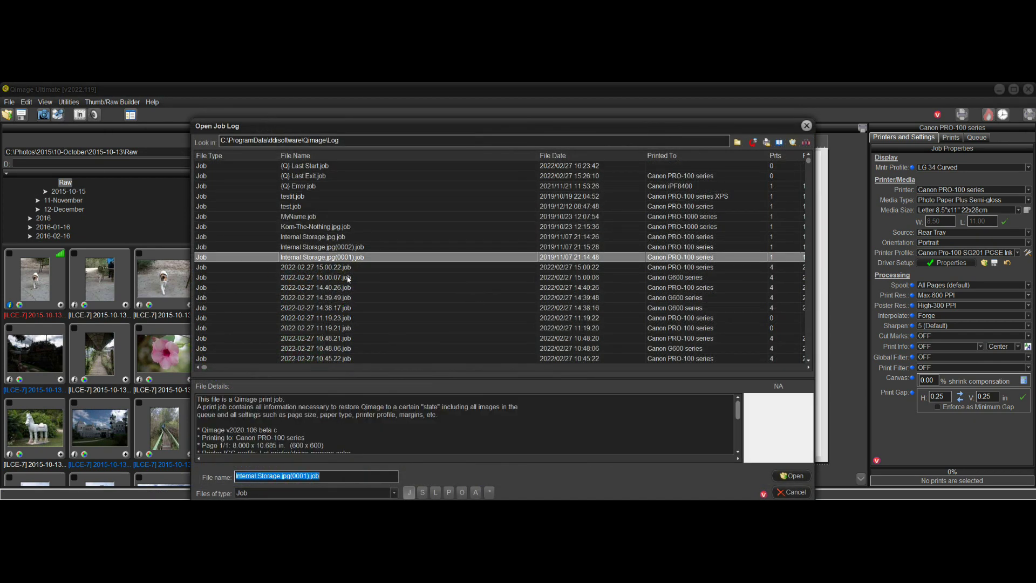
click(349, 268)
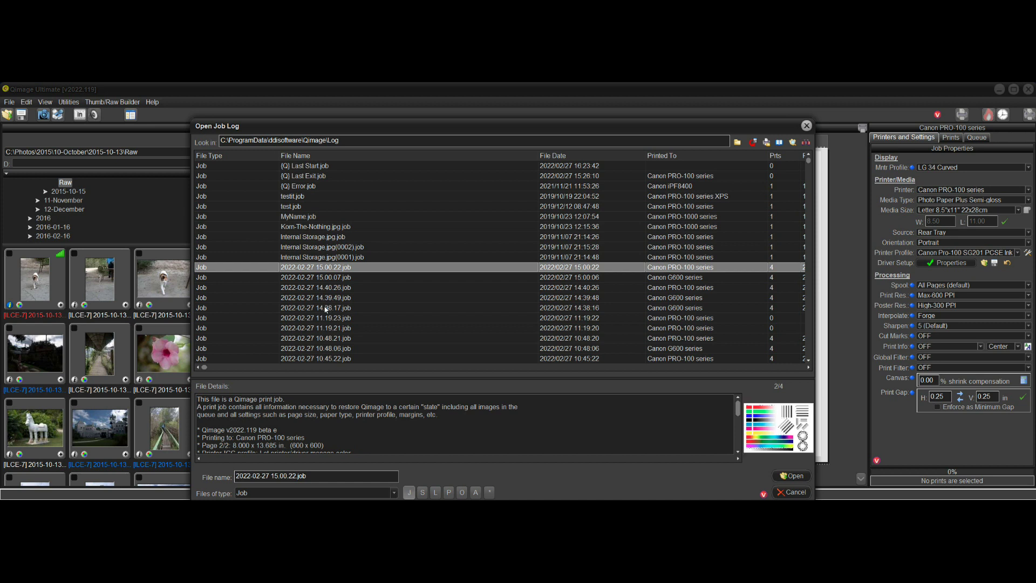
click(790, 492)
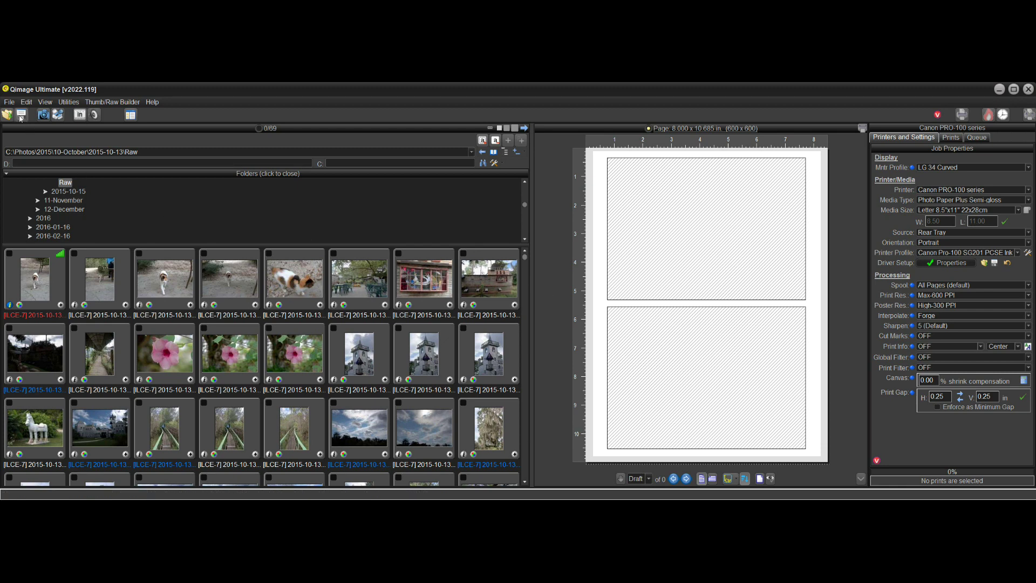
click(11, 103)
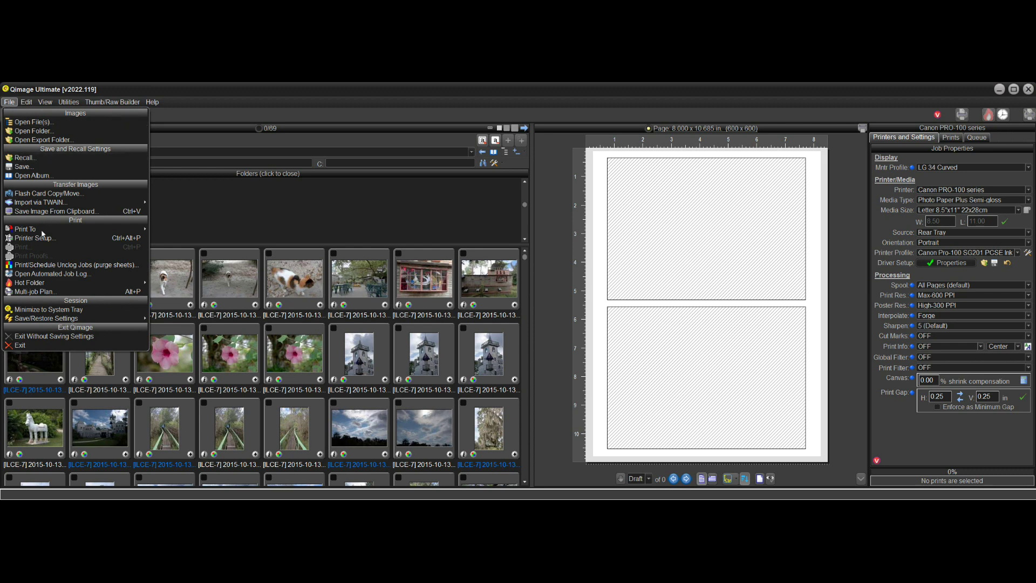
click(60, 292)
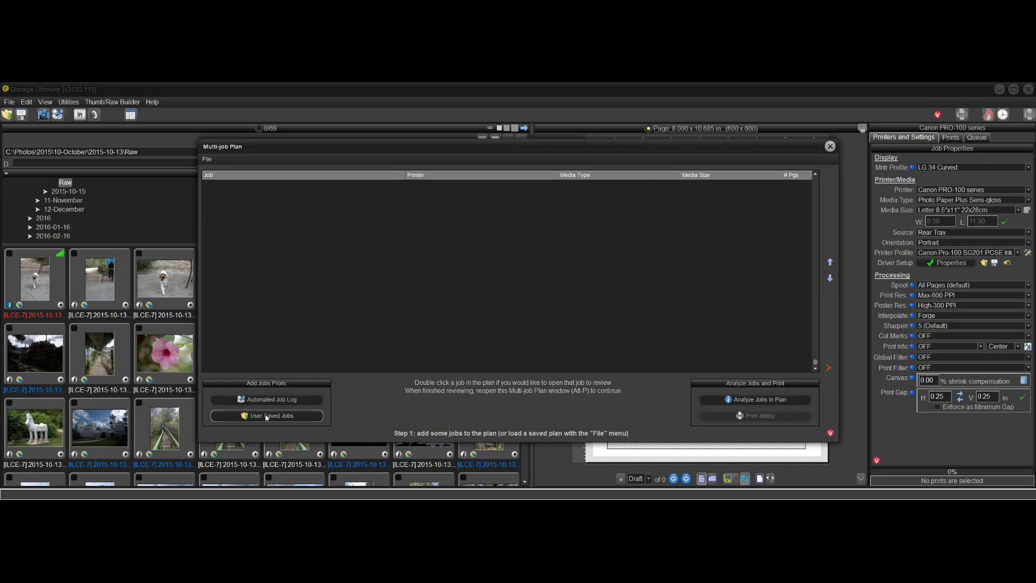
- Add 1111.job and 2222.job from User Saved Jobs to the plan, then close the Add Job dialog
click(266, 416)
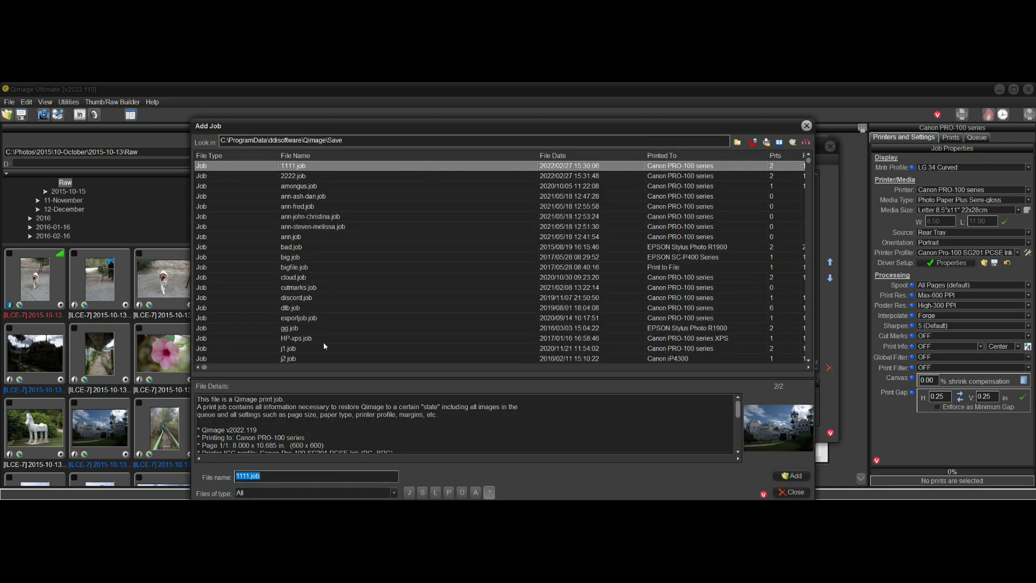
click(308, 177)
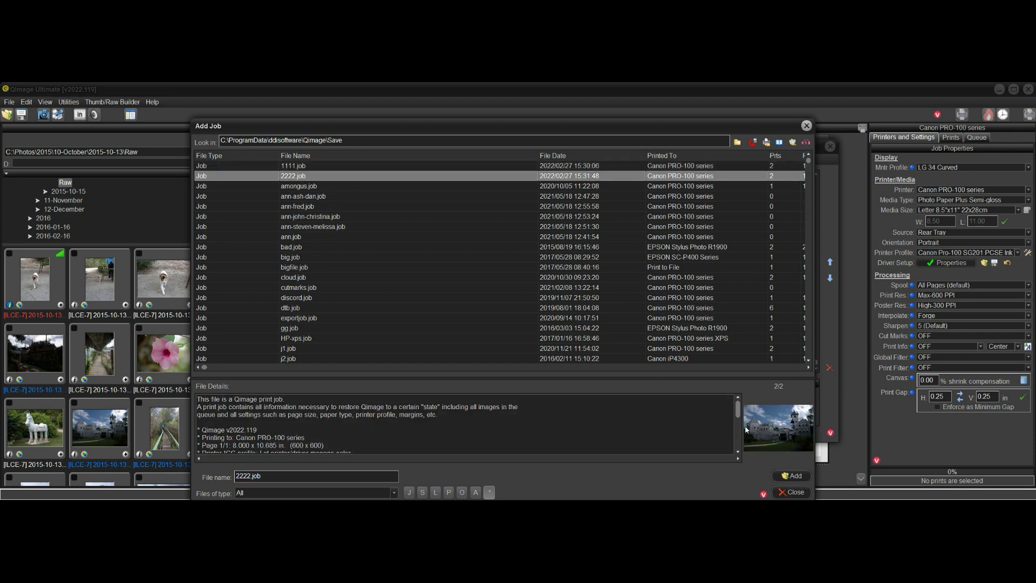
key(Up)
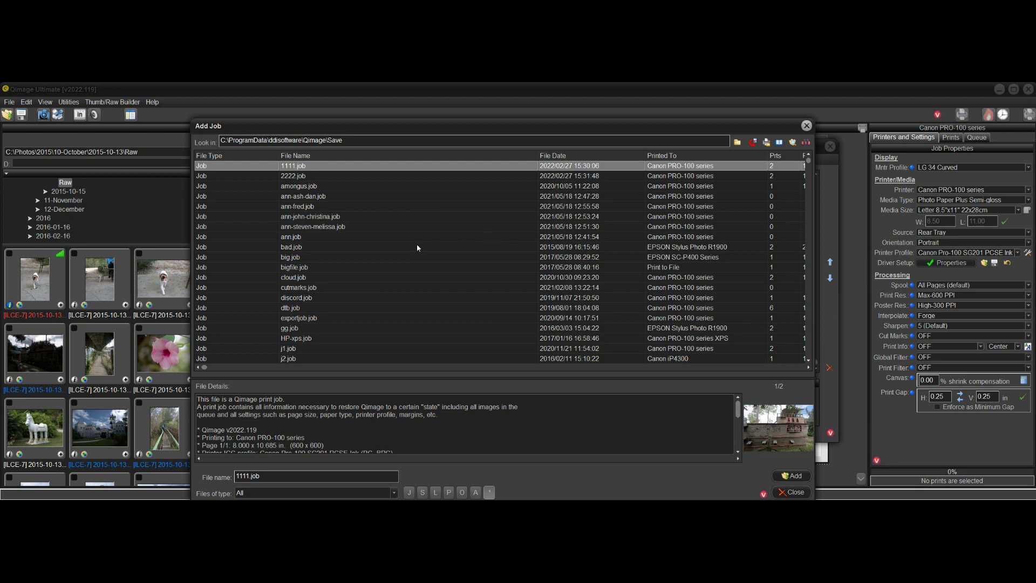
click(793, 476)
double_click(296, 177)
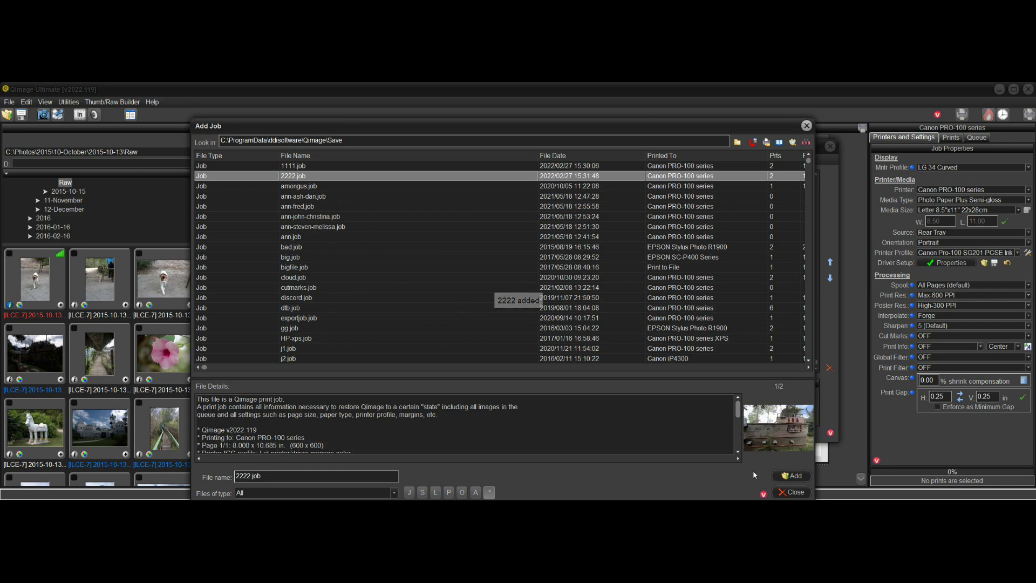
click(800, 493)
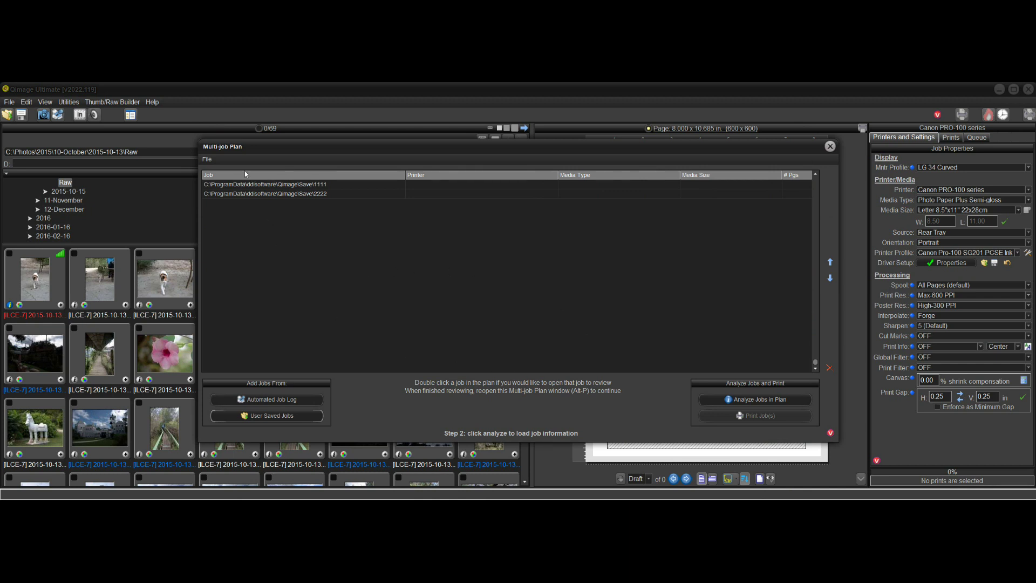
click(332, 185)
click(333, 194)
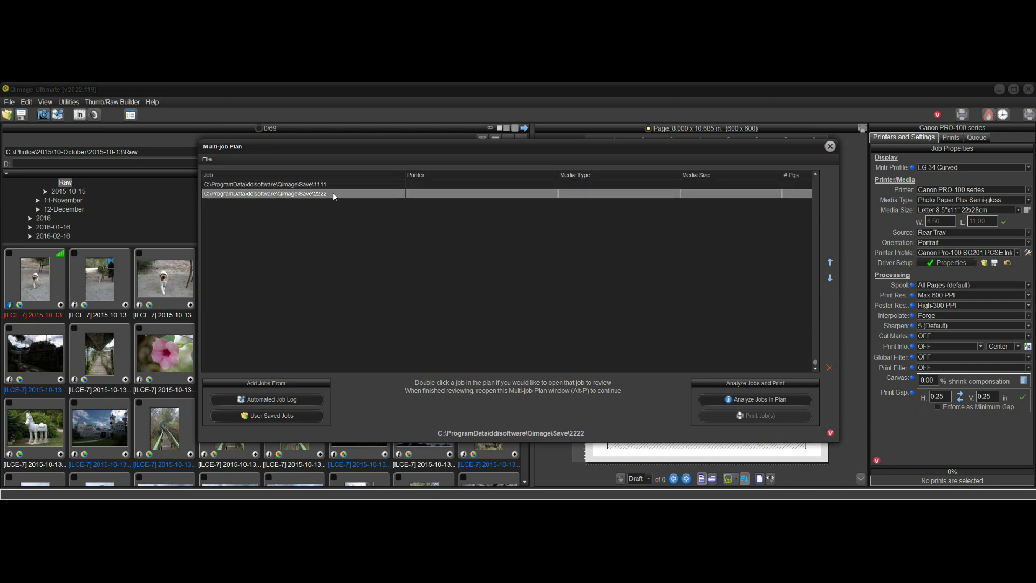
click(333, 185)
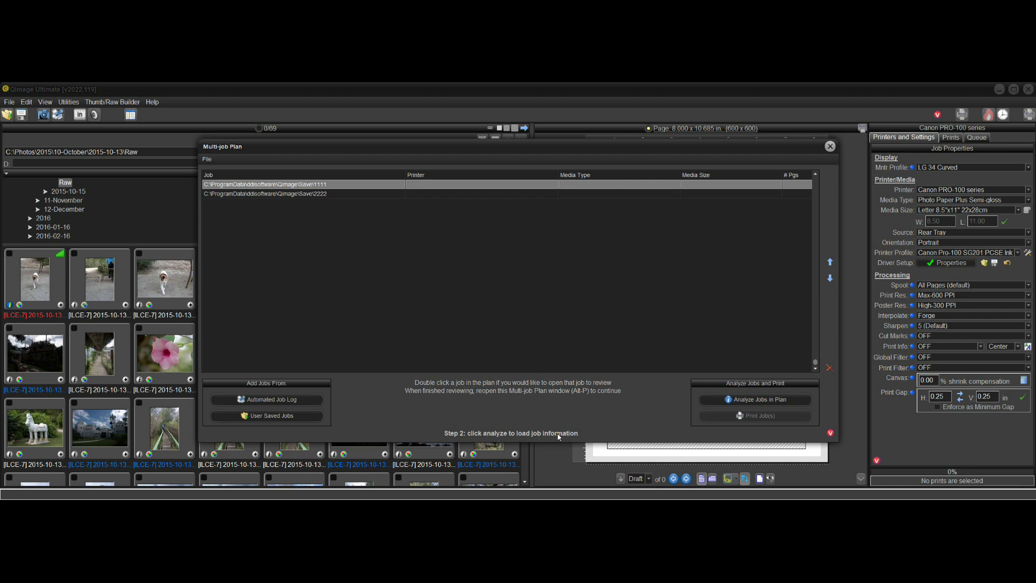
click(754, 400)
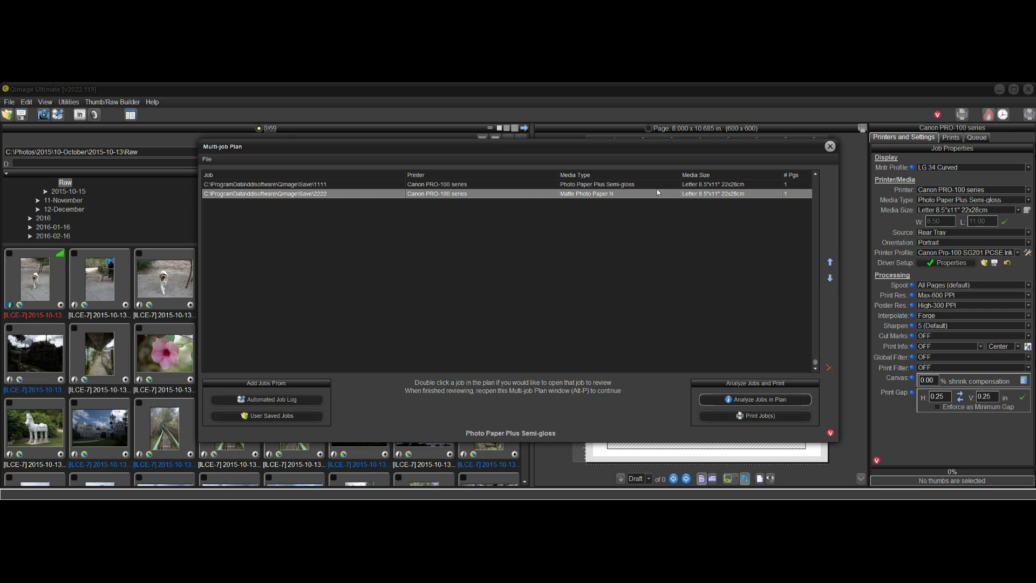
- Select the 1111 and 2222 rows in turn to compare their printer and media details
click(462, 185)
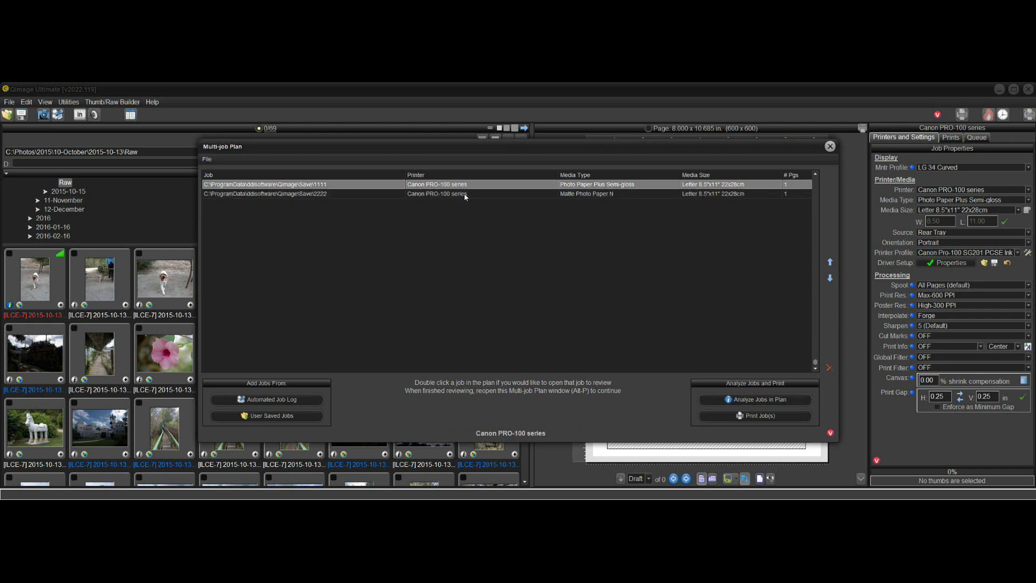
click(466, 197)
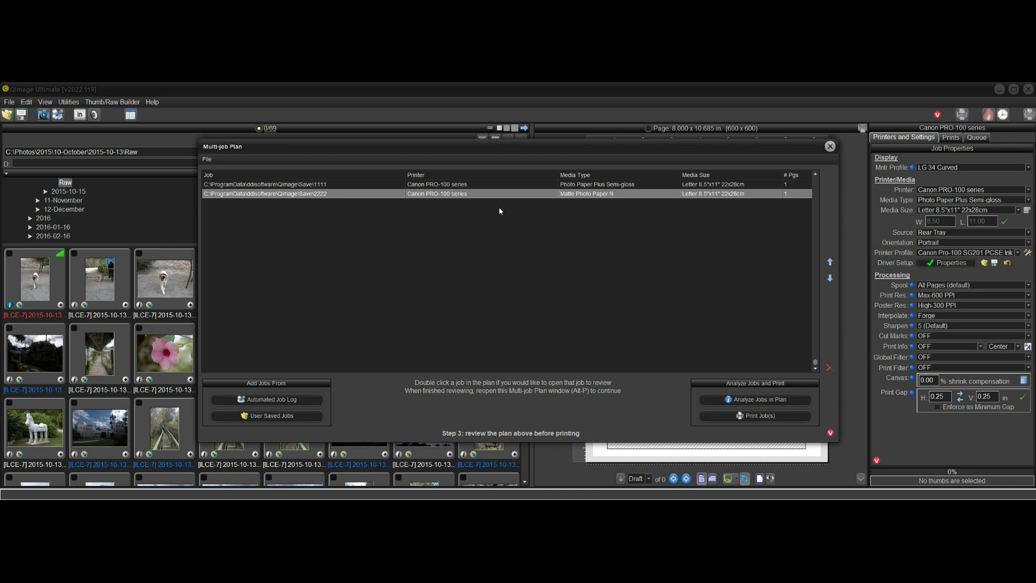
click(631, 185)
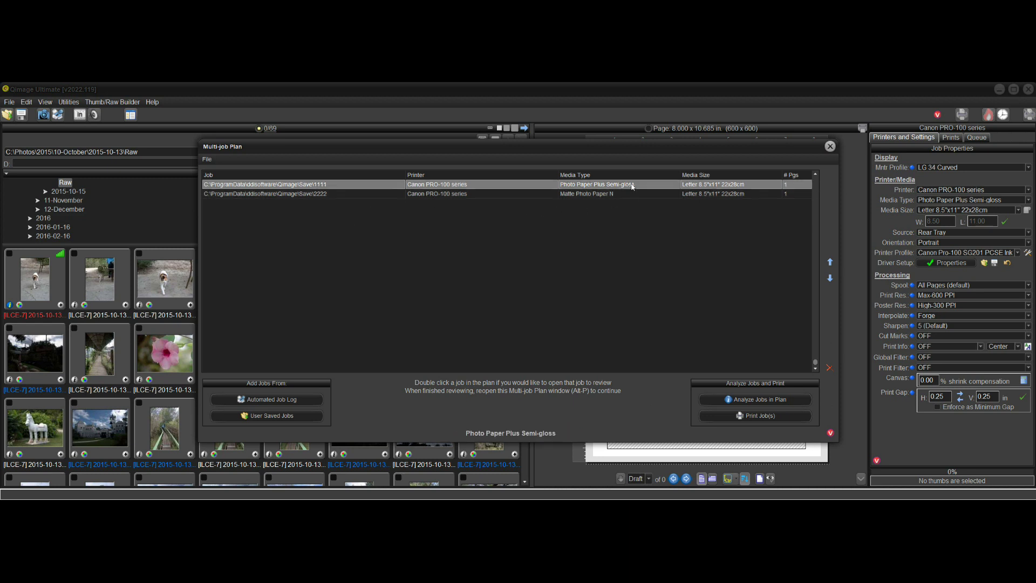
click(614, 196)
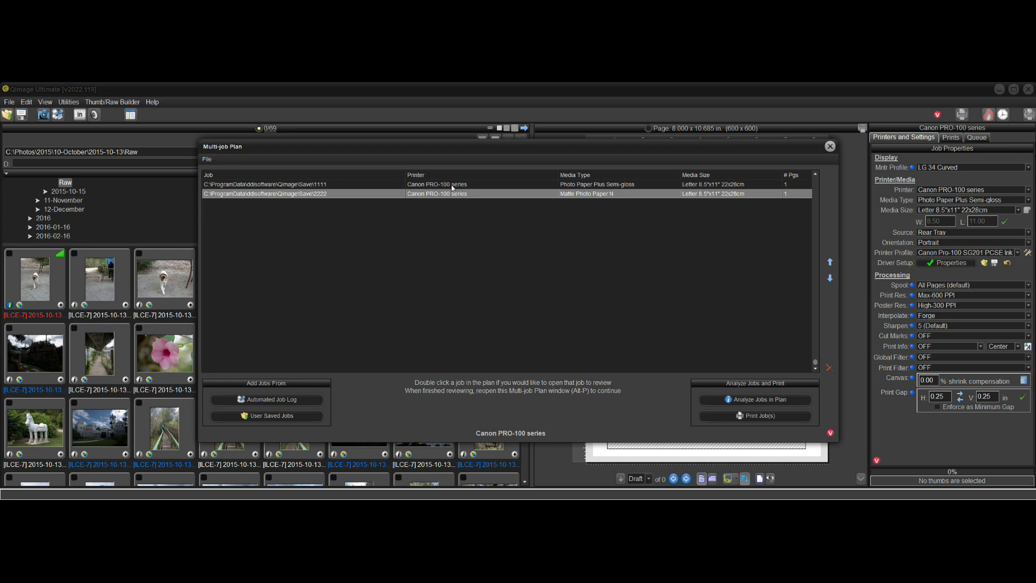
click(604, 187)
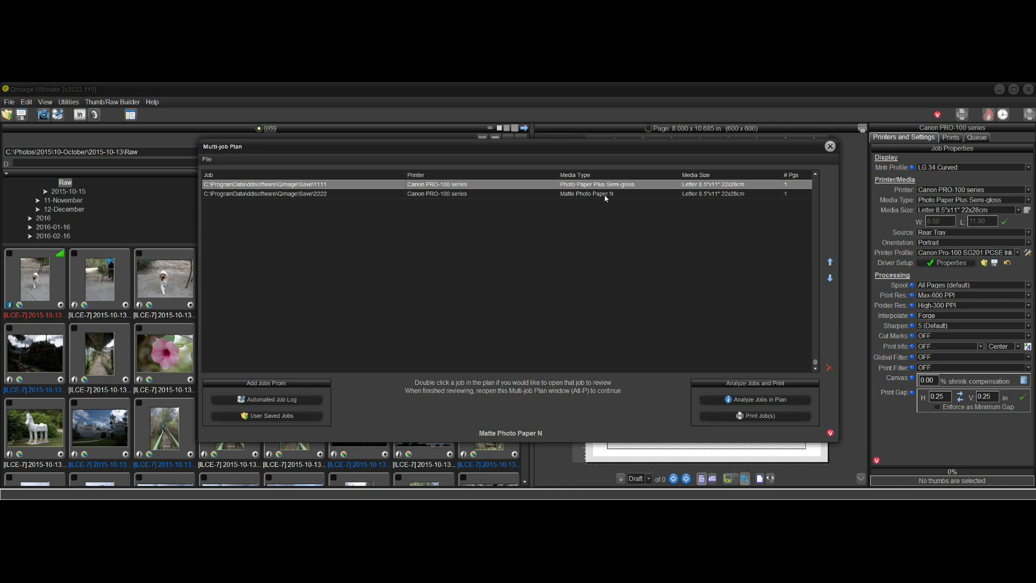
click(604, 194)
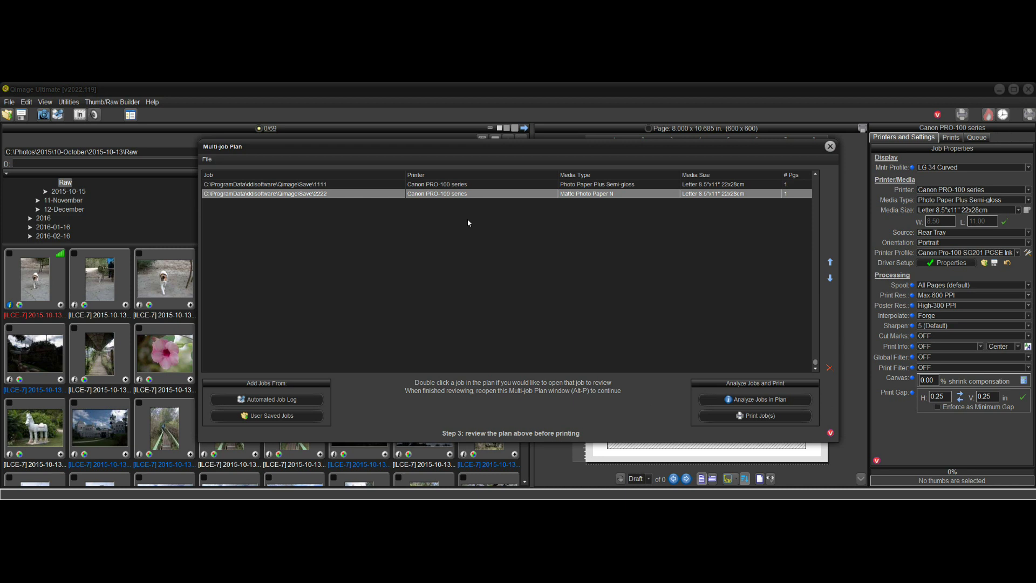
click(472, 186)
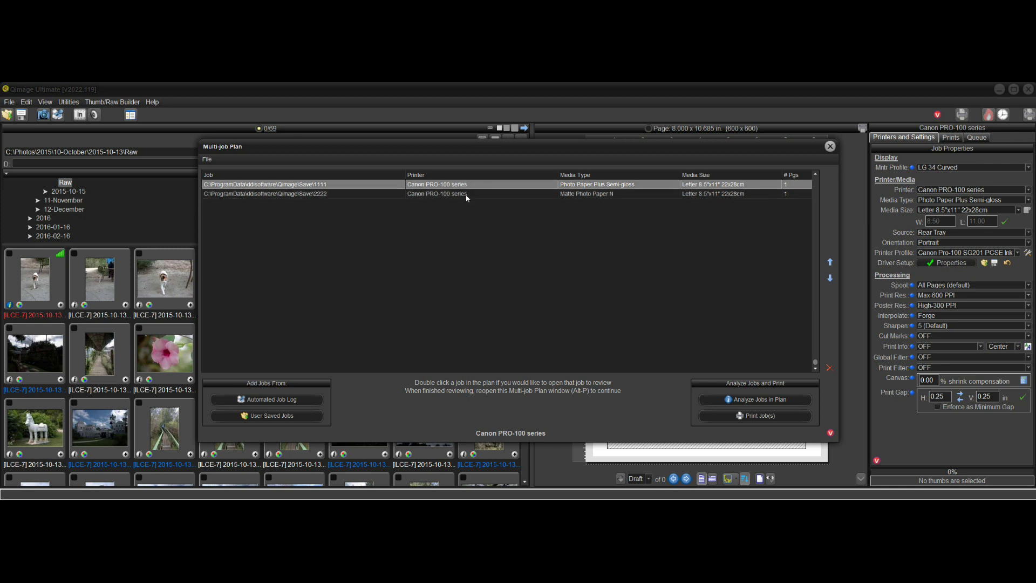
- Compare jobs 1111 and 2222, then move 2222 above 1111 with the up arrow
click(467, 195)
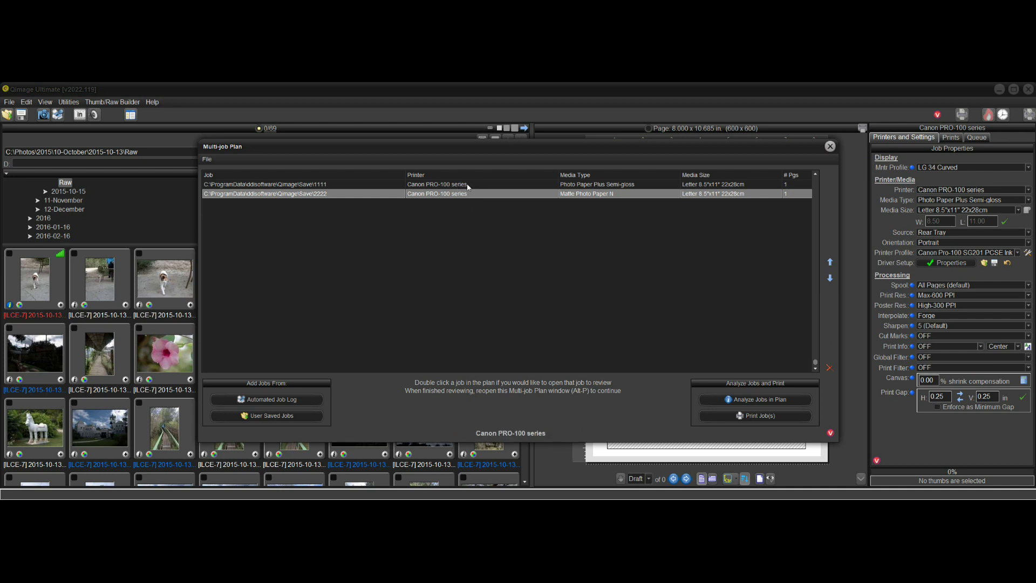
click(468, 186)
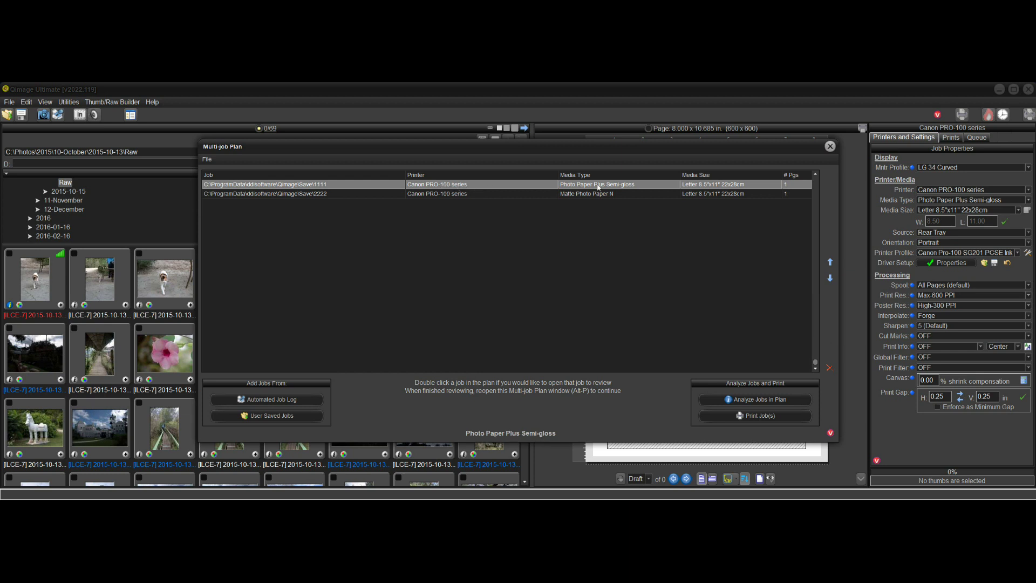
click(452, 195)
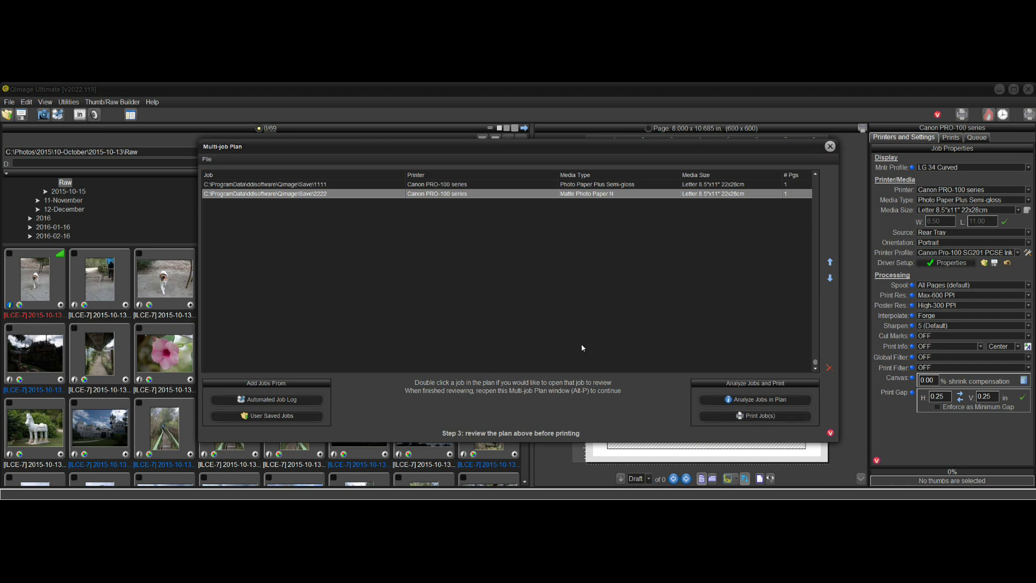
click(468, 184)
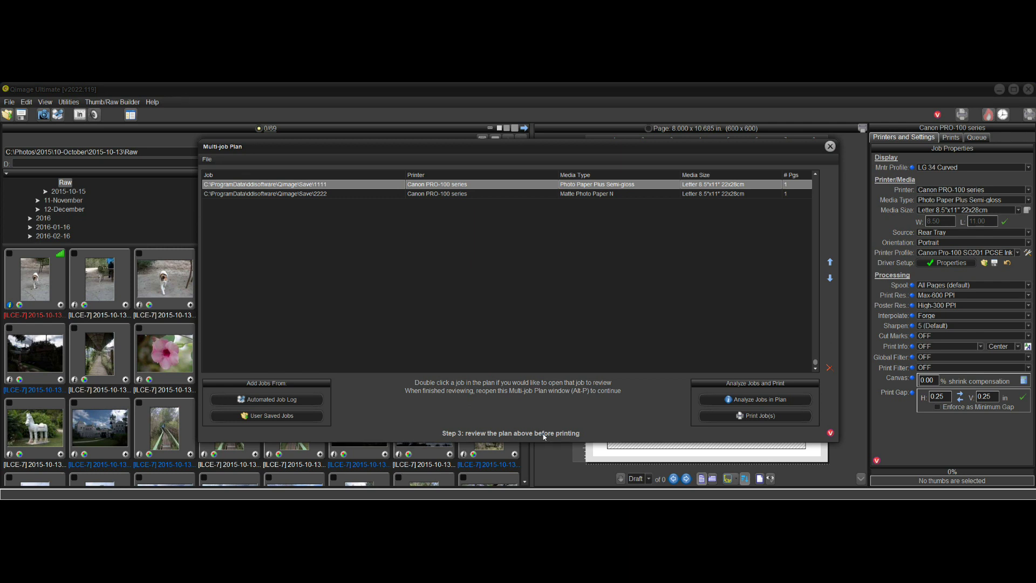
click(466, 195)
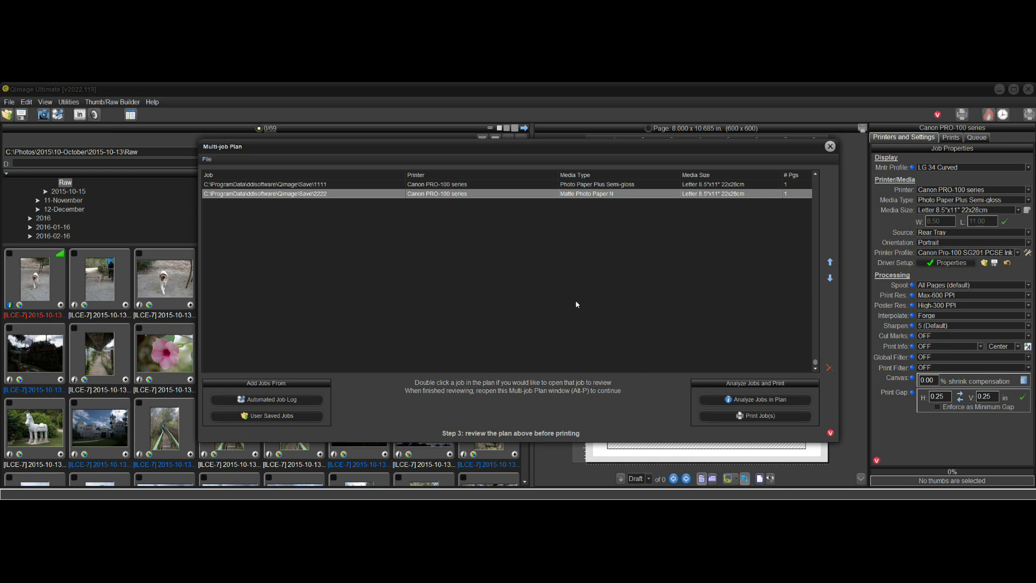
click(456, 184)
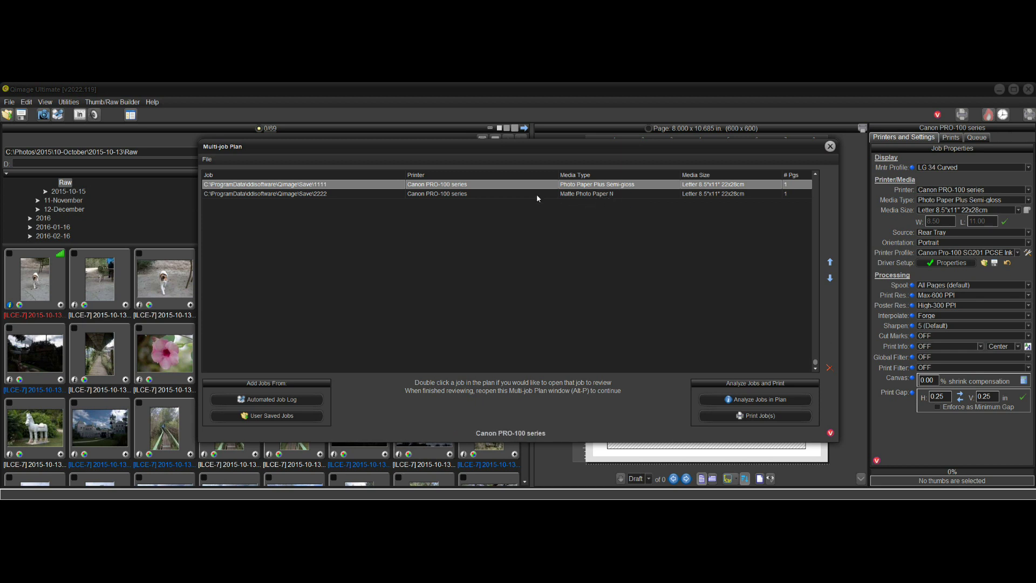
click(566, 194)
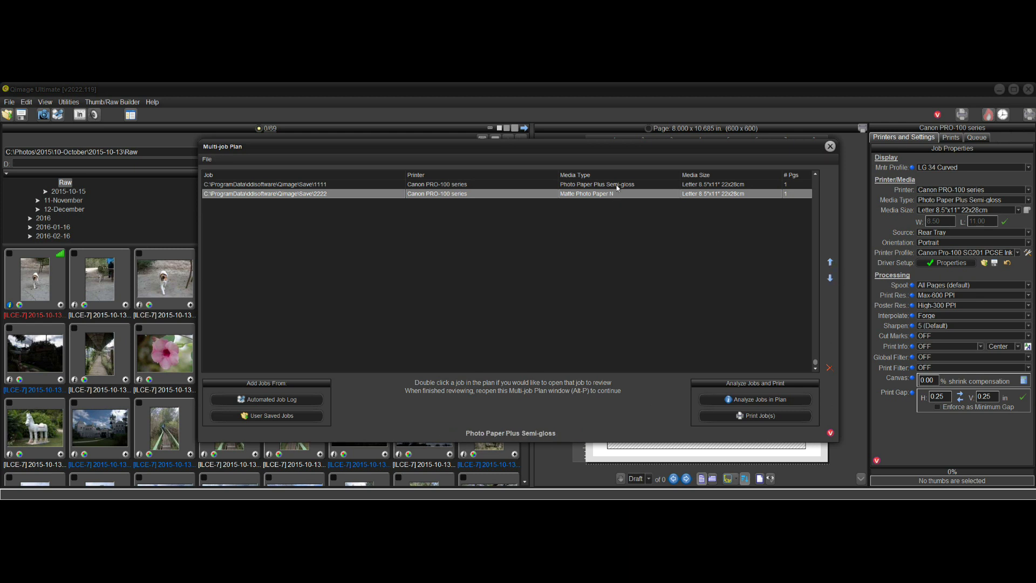
click(830, 262)
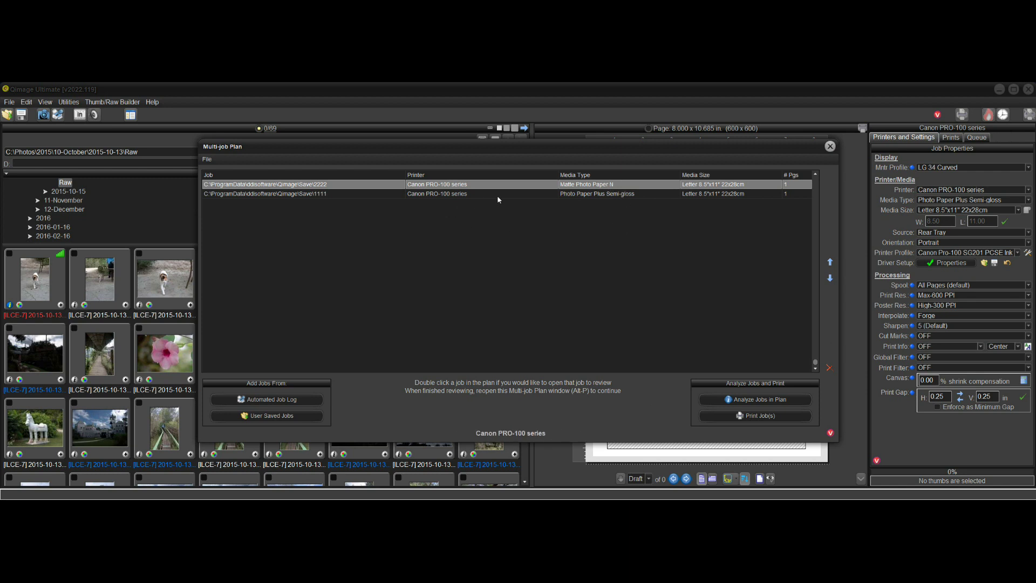
- Select job 1111 and remove it, leaving only the Matte Photo Paper N job 2222
click(510, 195)
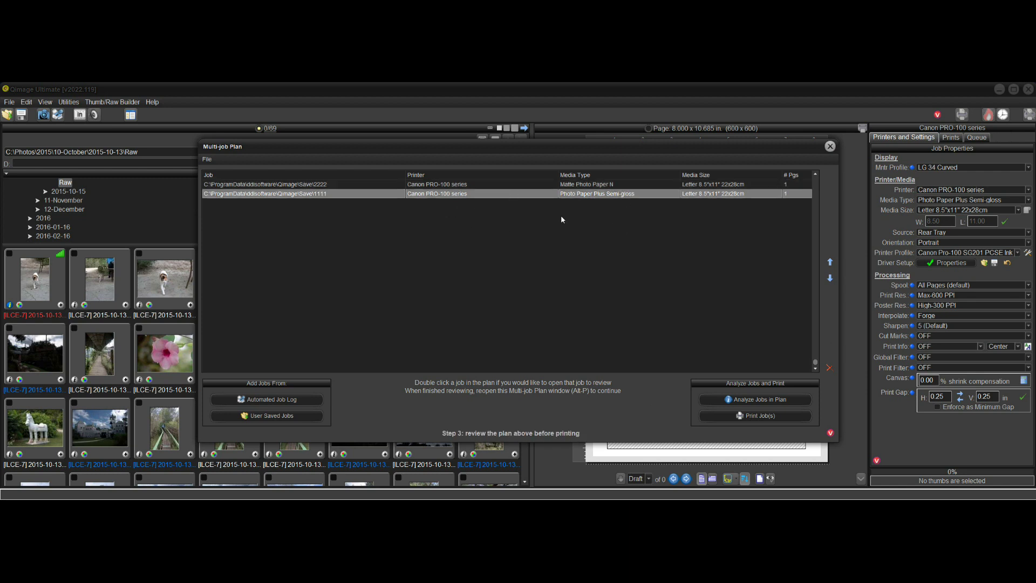
click(829, 369)
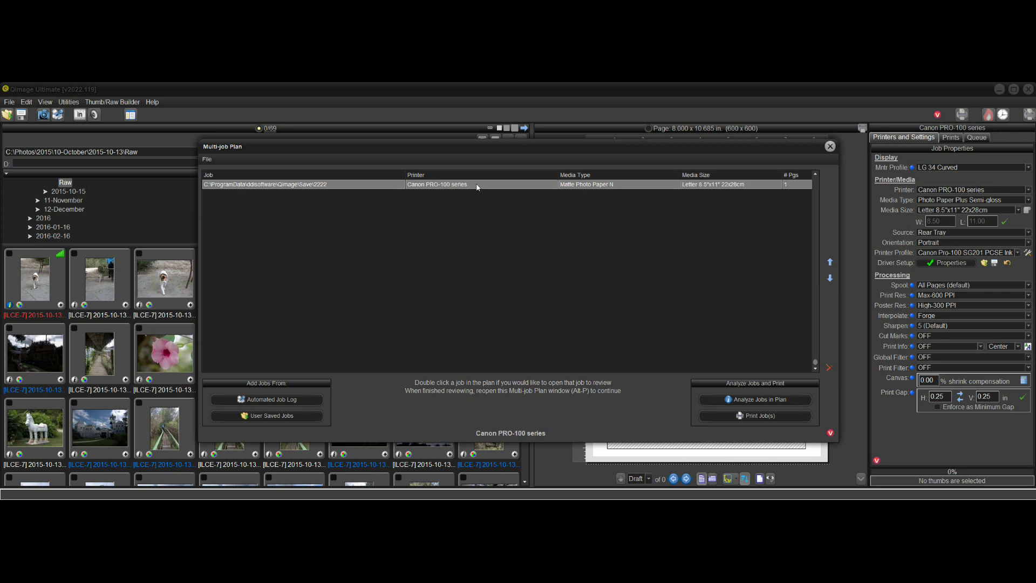
- Re-add 1111.job from User Saved Jobs, then check the 2222 and 1111 rows
click(276, 416)
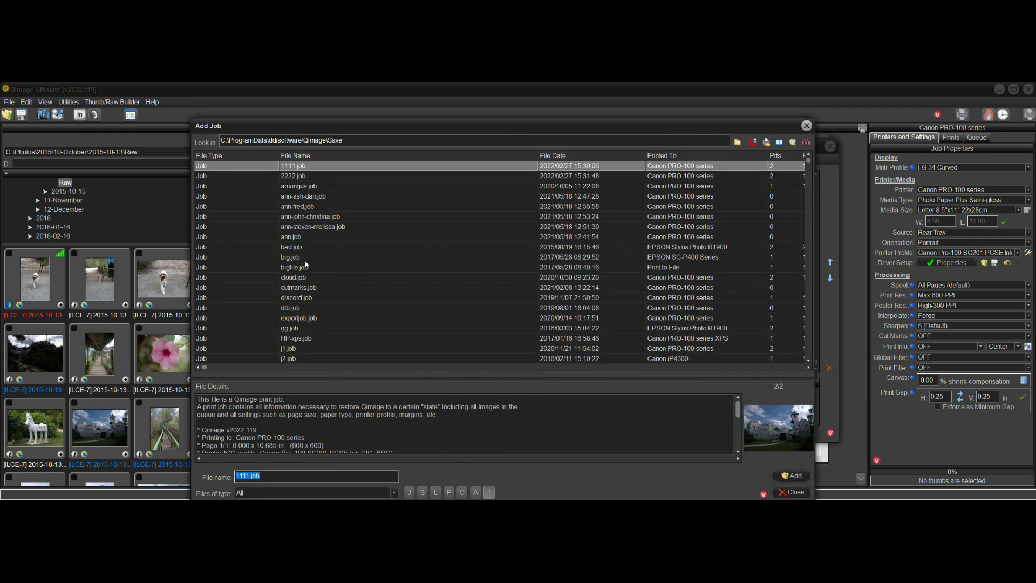
double_click(300, 167)
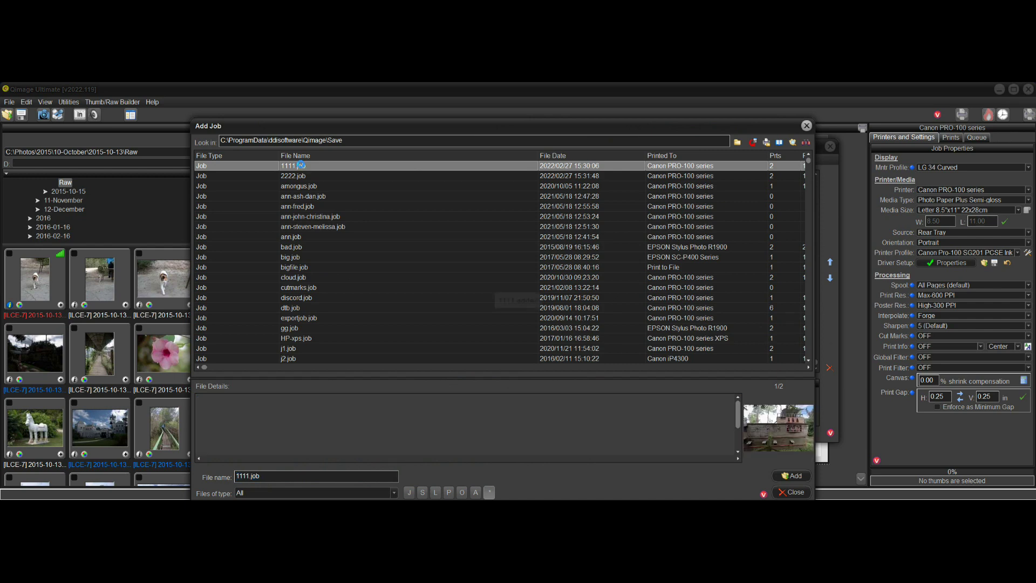
click(801, 493)
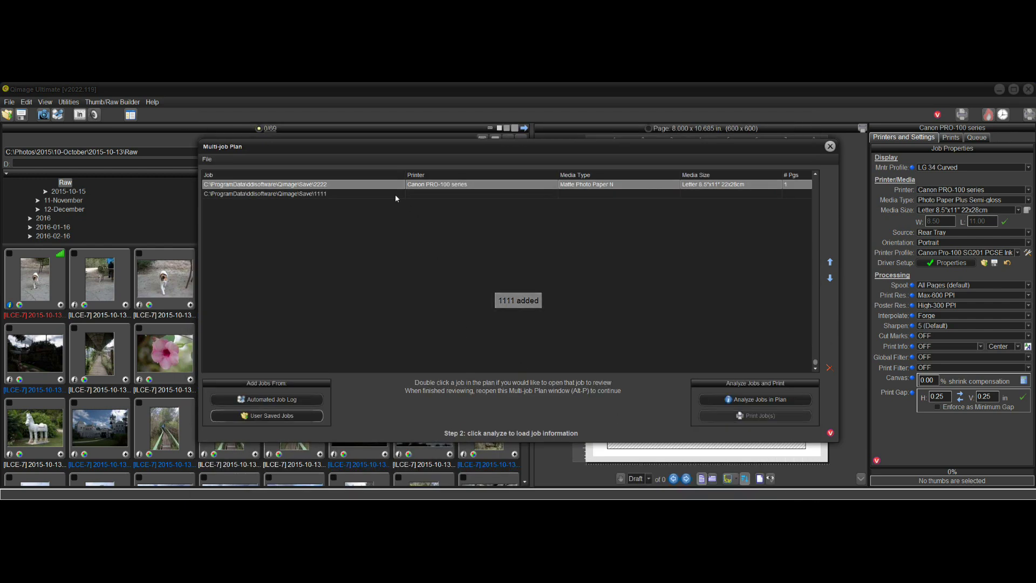
click(345, 186)
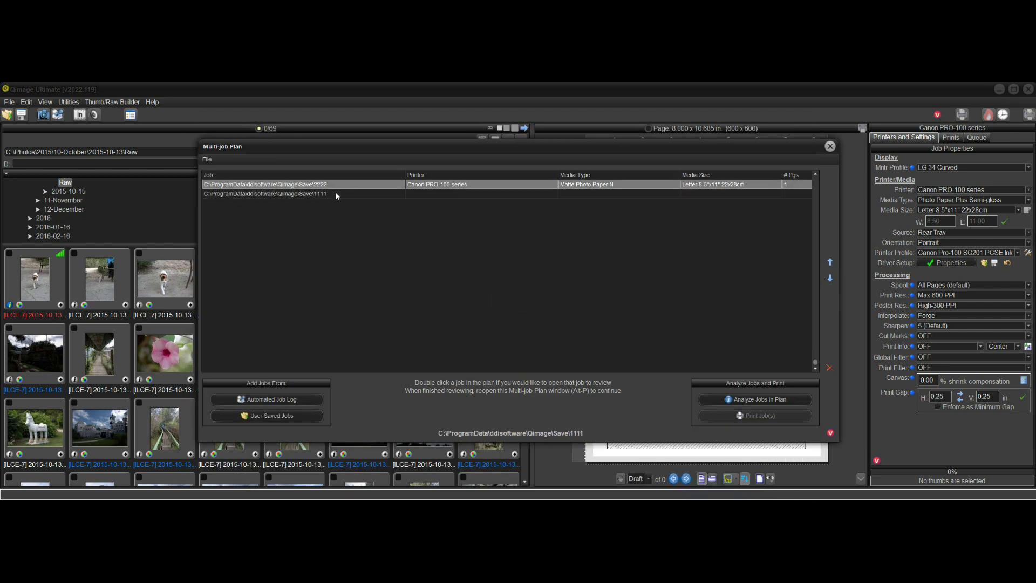
click(336, 194)
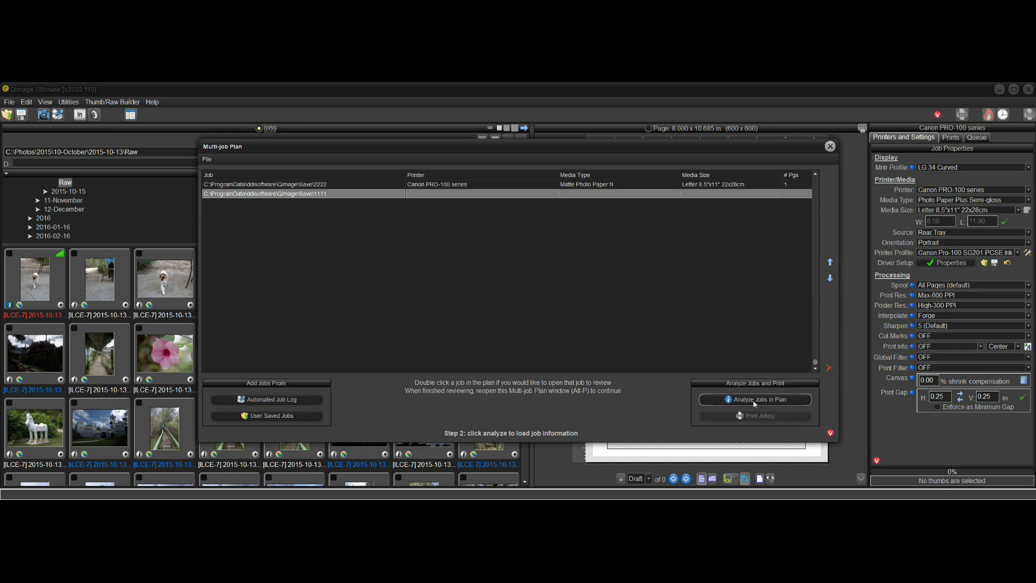
- Analyze and print the plan, then open job 1111 to load its Letter Semi-gloss layout
click(736, 399)
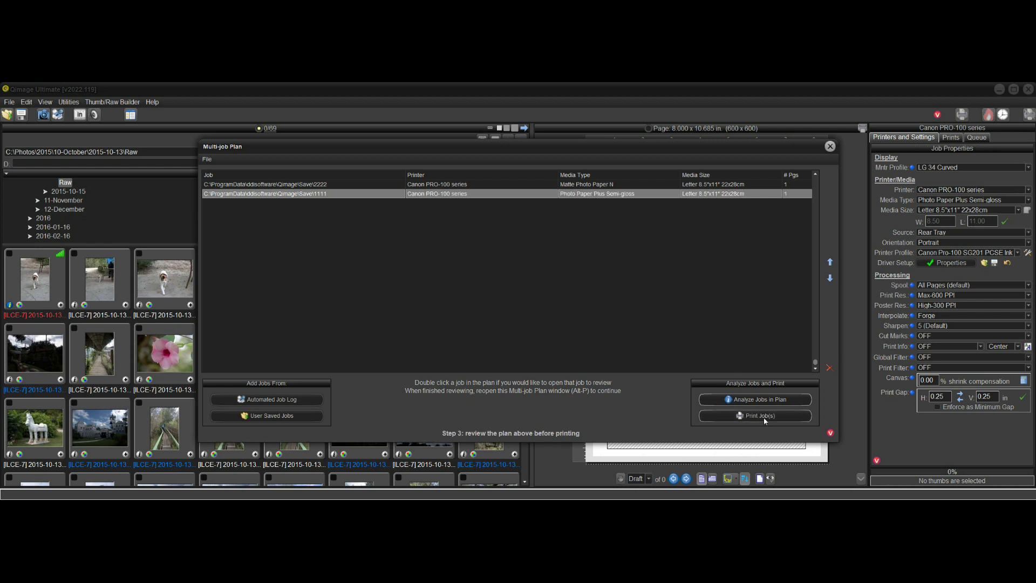
click(761, 419)
click(354, 186)
click(335, 193)
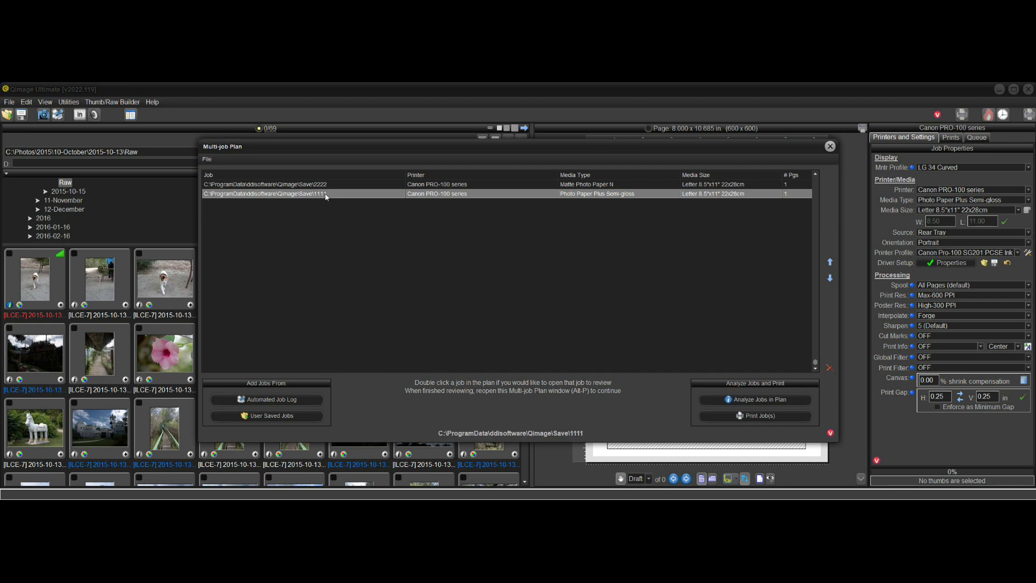
double_click(325, 194)
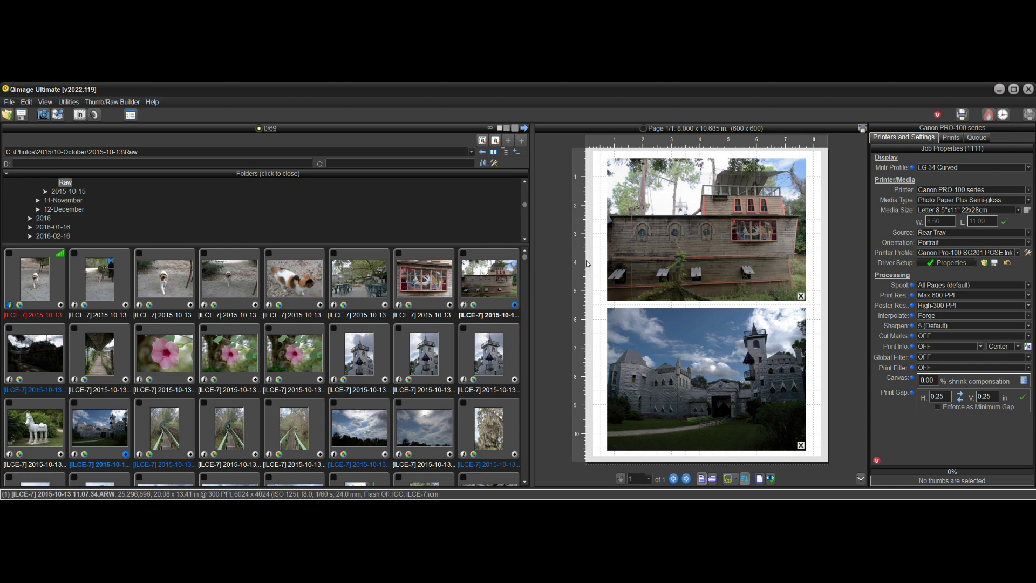
- Reopen the plan, load job 2222's Matte Photo Paper N settings, and bring the plan back with Alt+P
click(10, 102)
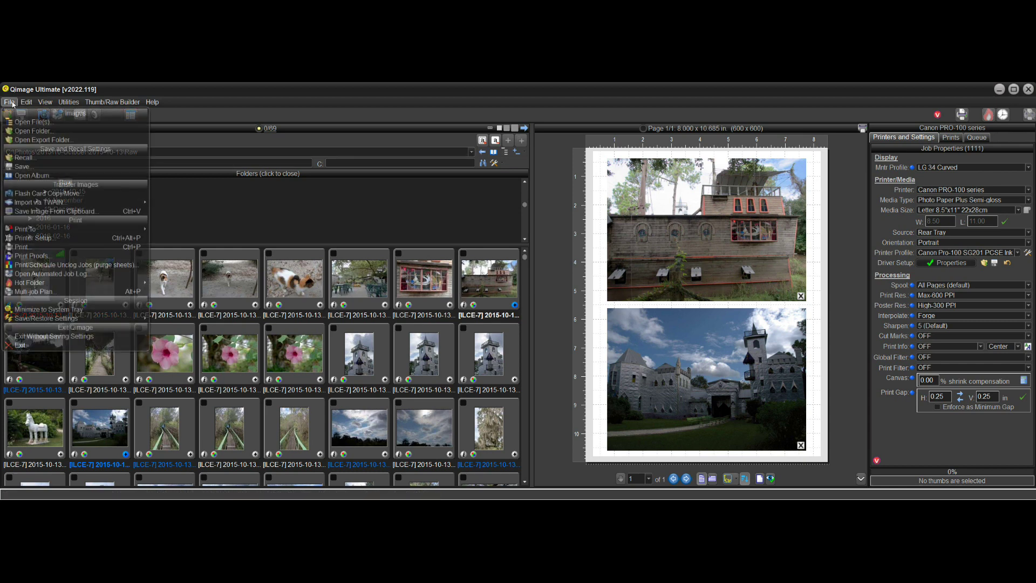
click(48, 292)
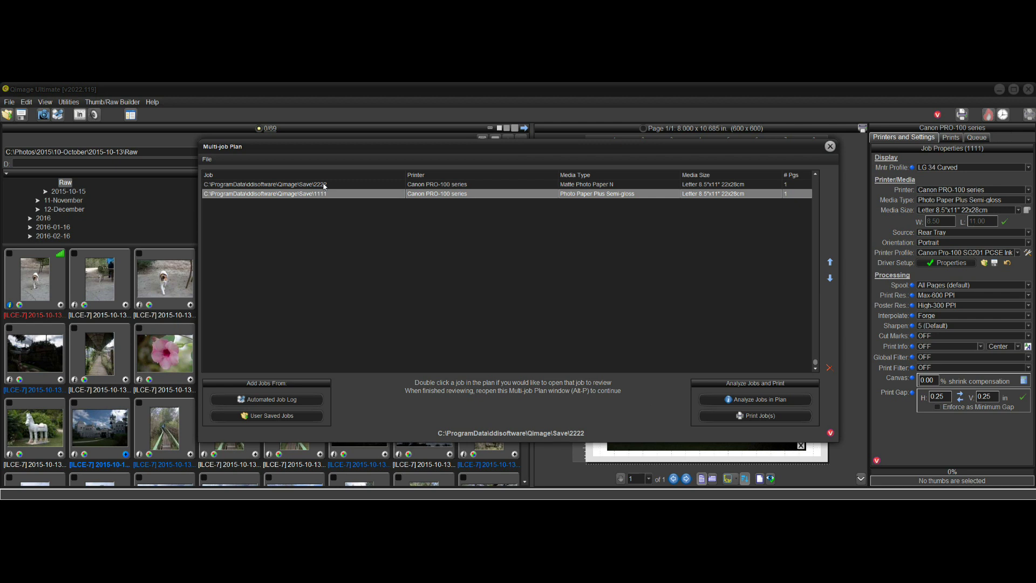
double_click(323, 184)
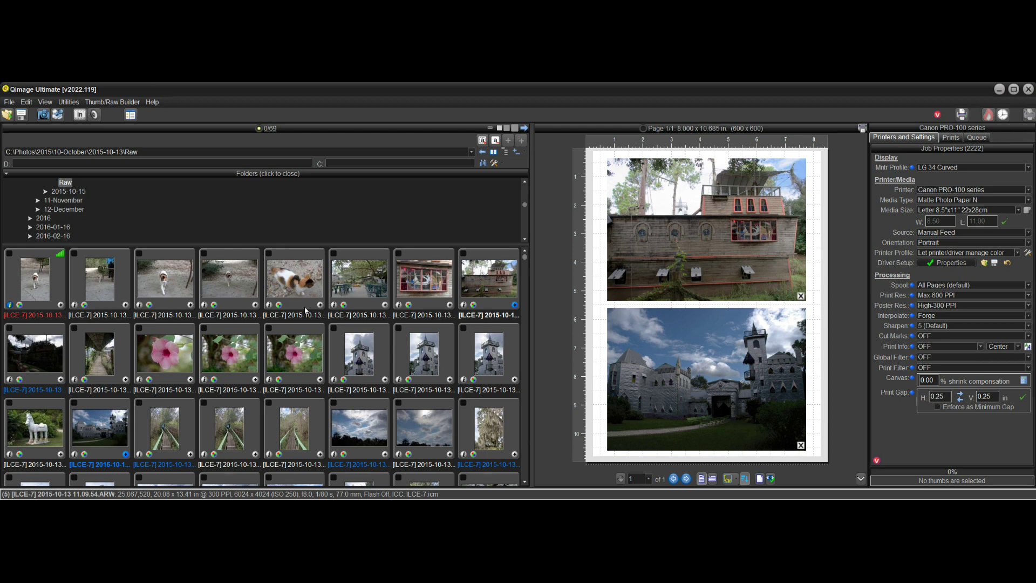
key(alt+p)
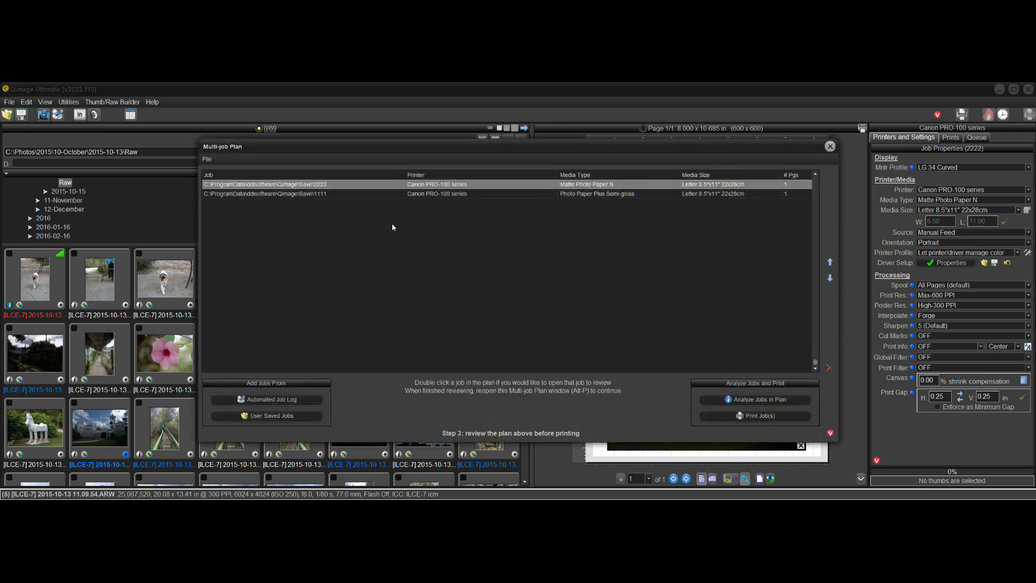
click(360, 193)
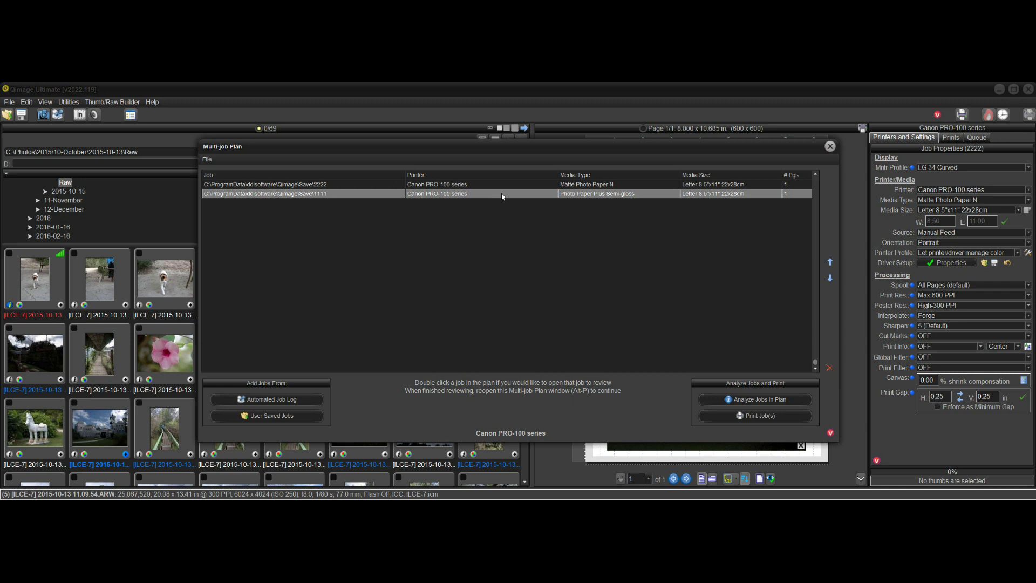
click(612, 186)
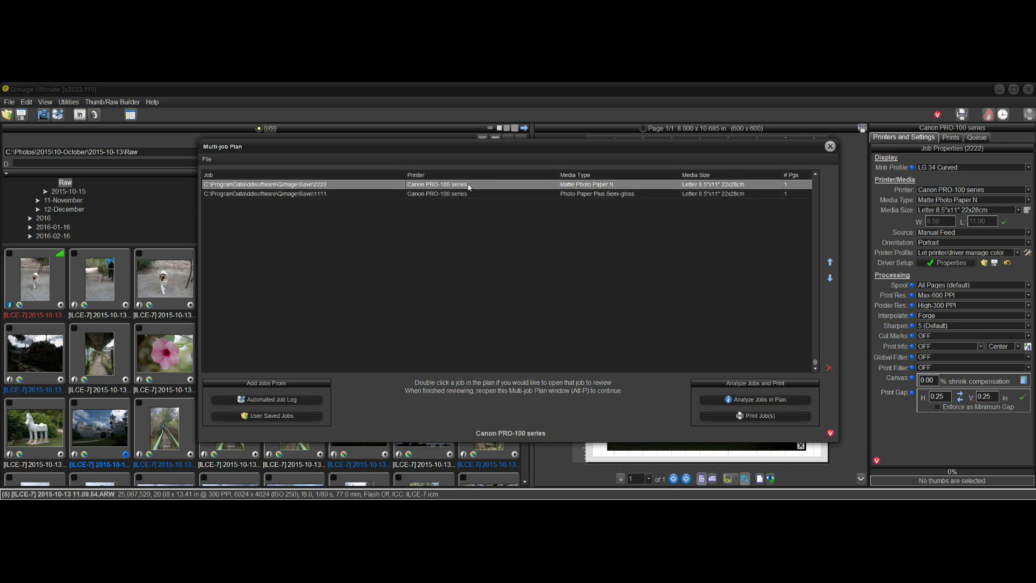
click(620, 198)
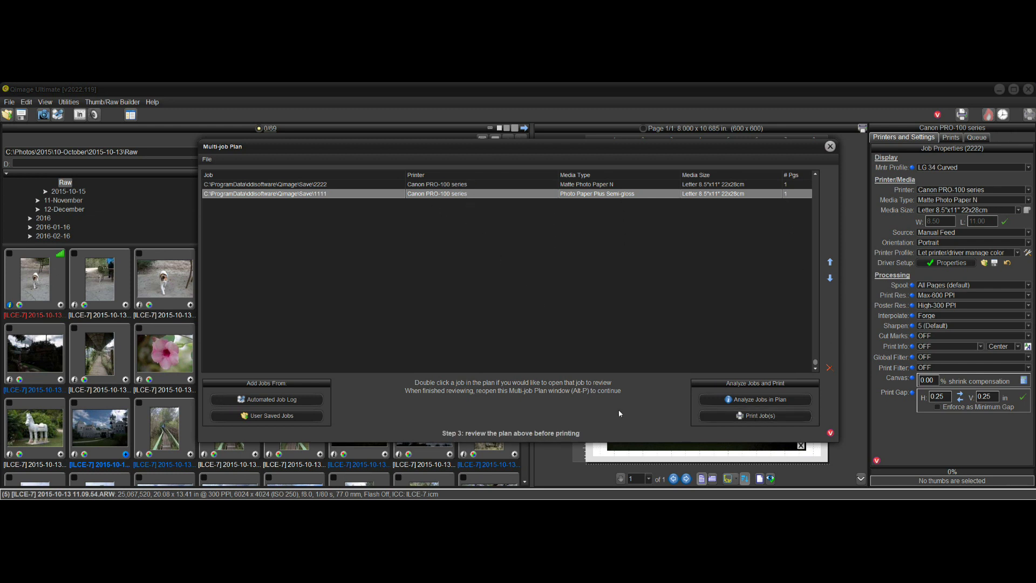
click(473, 185)
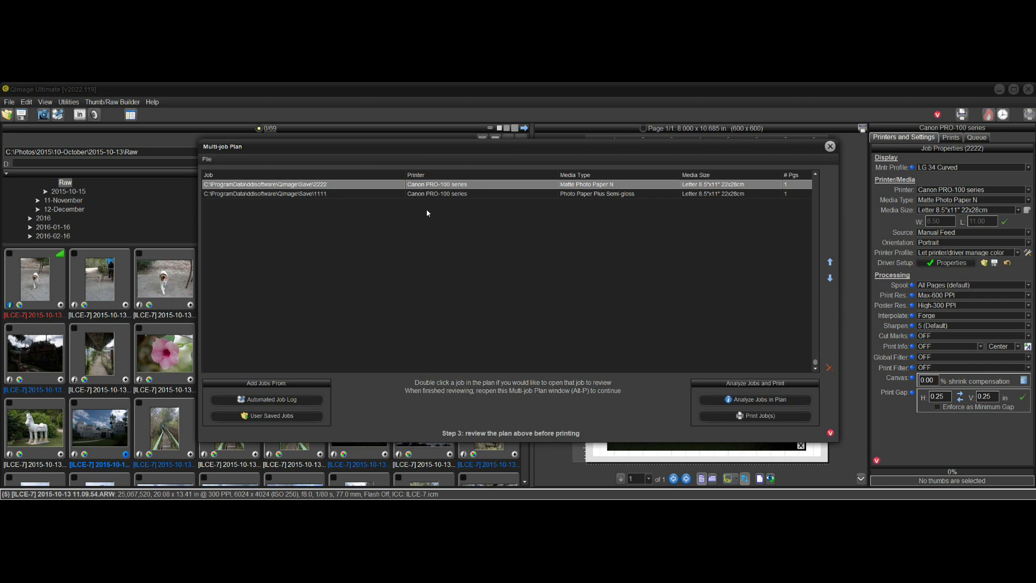
click(469, 194)
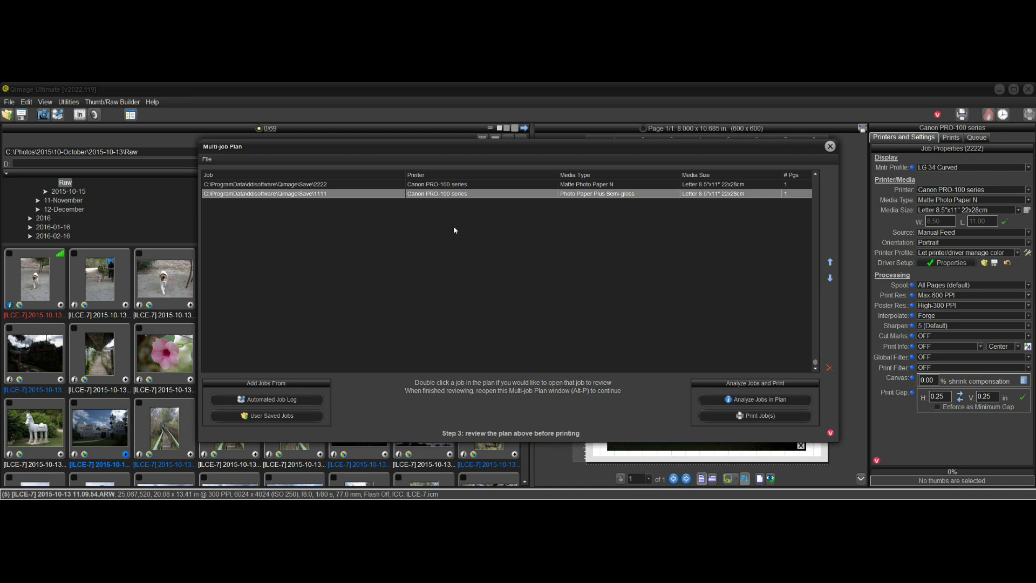
click(472, 186)
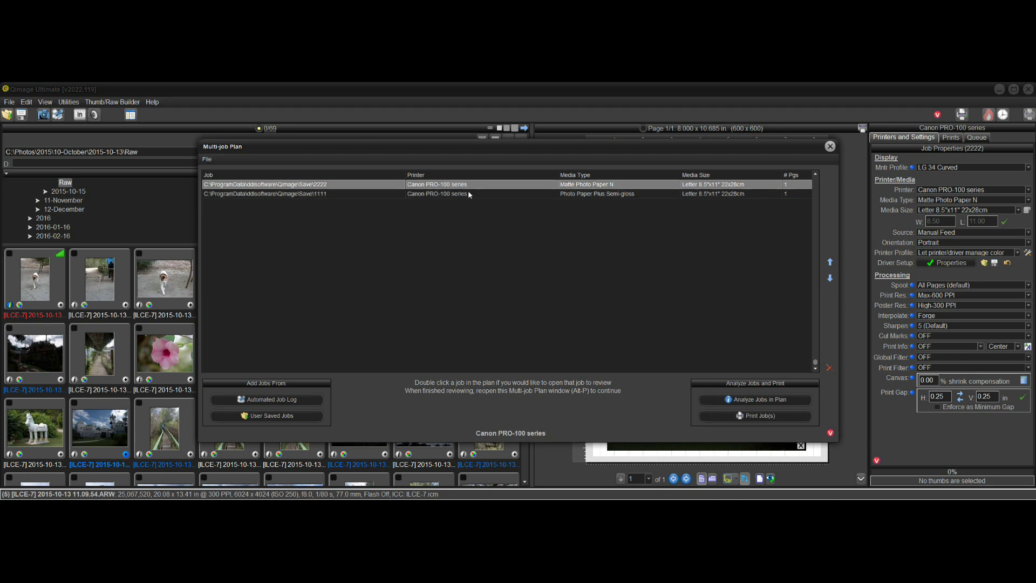
click(470, 193)
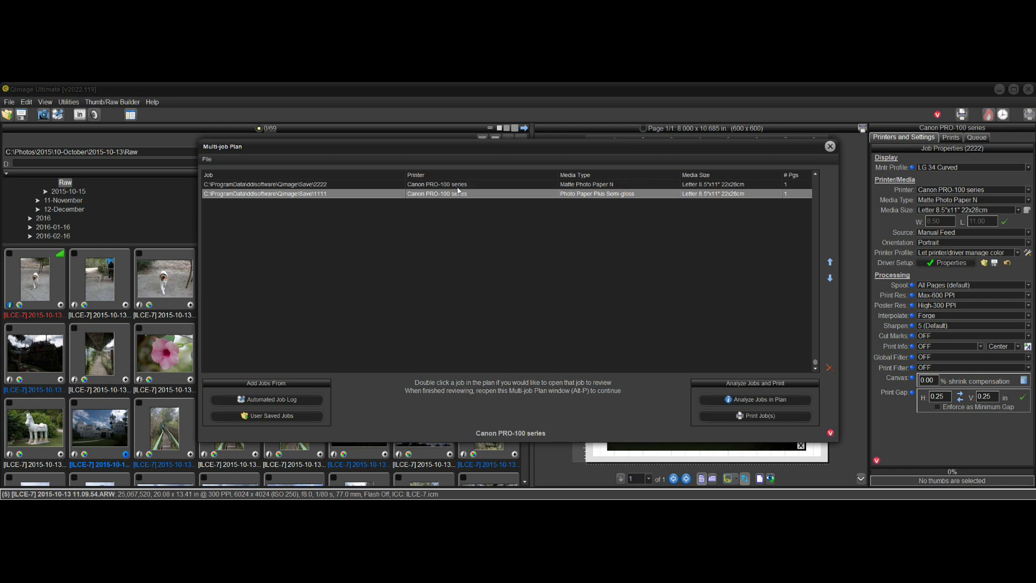
click(457, 185)
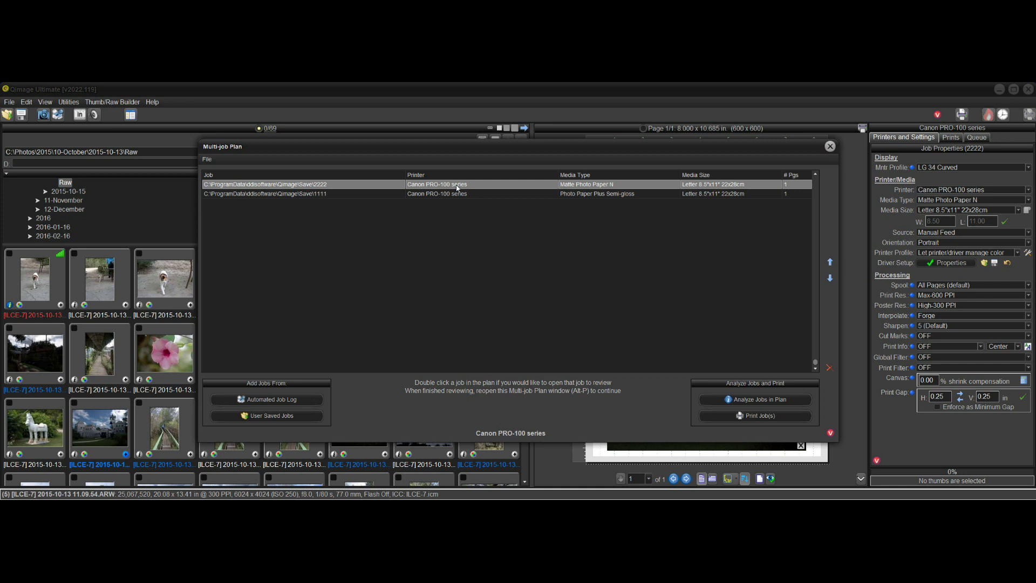
click(446, 196)
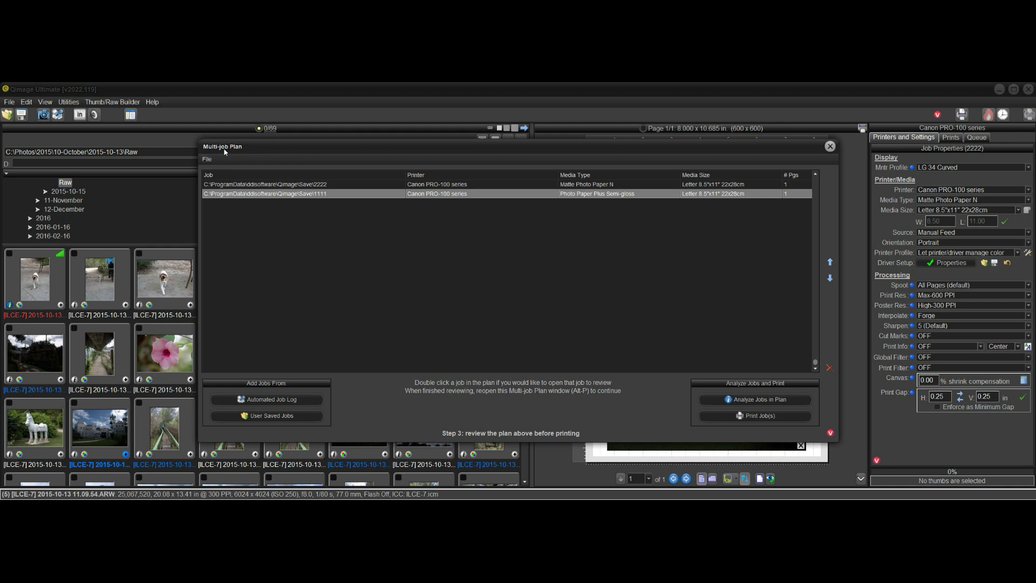
click(206, 159)
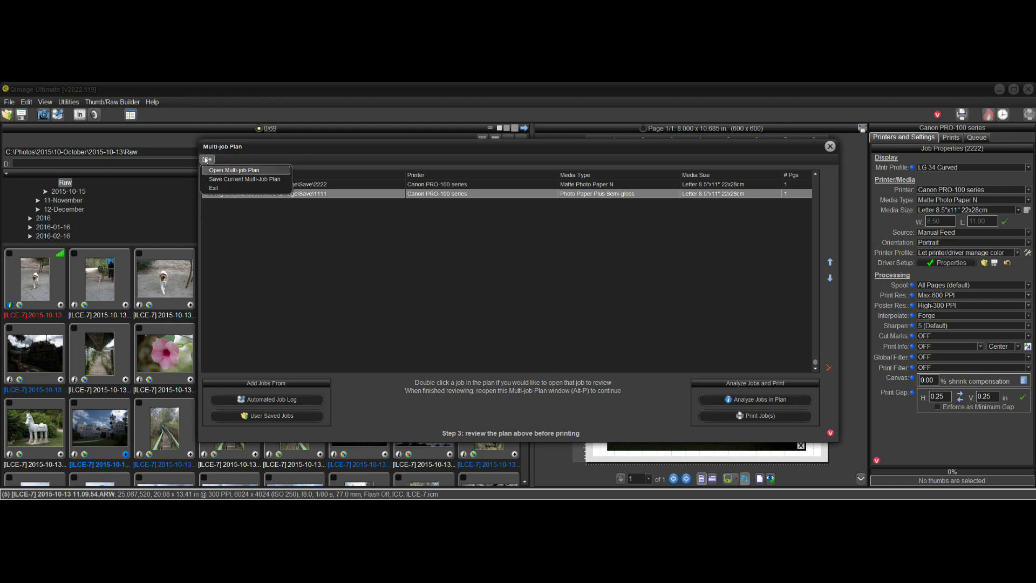
- Save the current plan as test.mjp, confirming the overwrite of the existing file
click(233, 179)
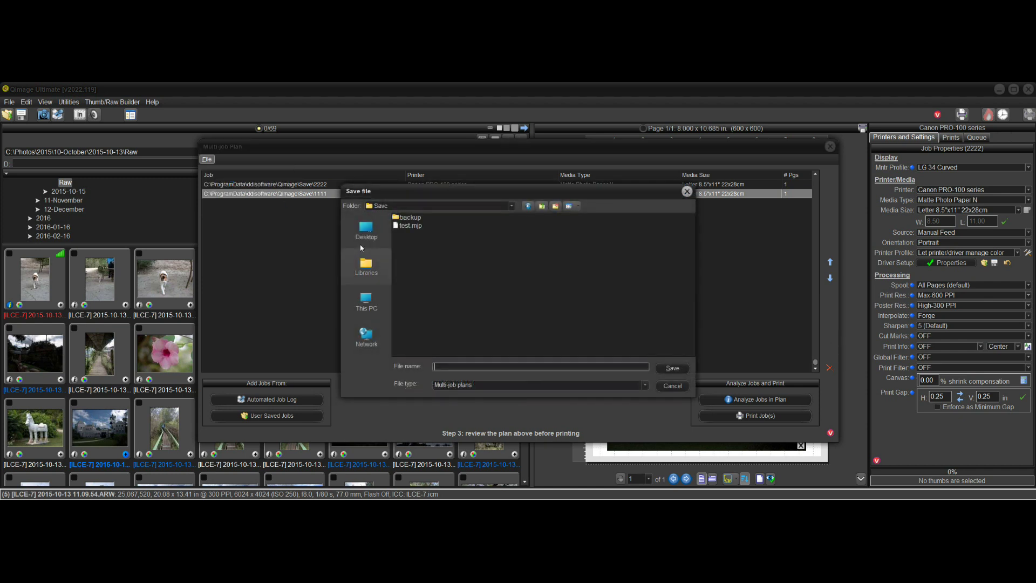
click(414, 226)
click(673, 369)
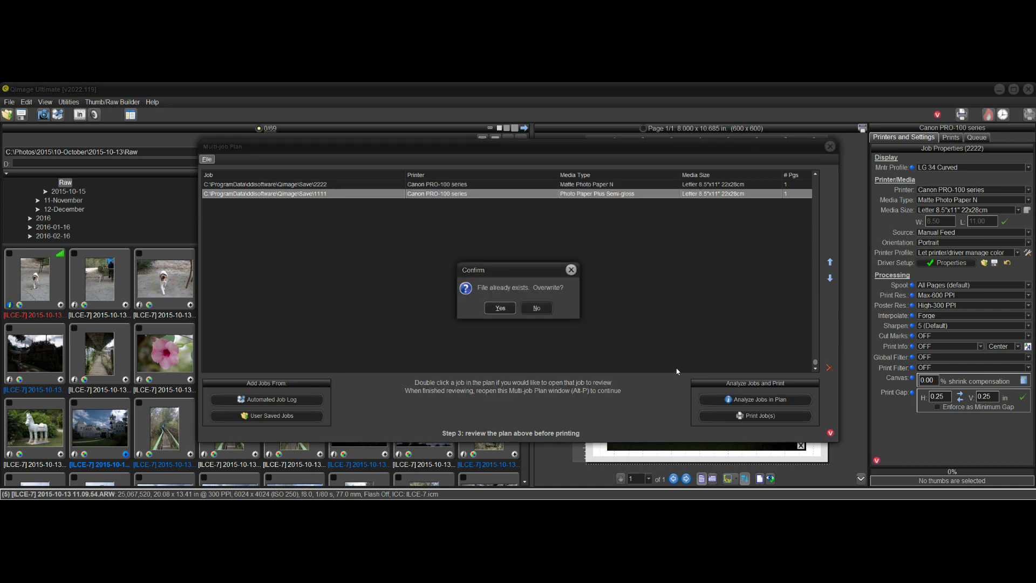
click(504, 309)
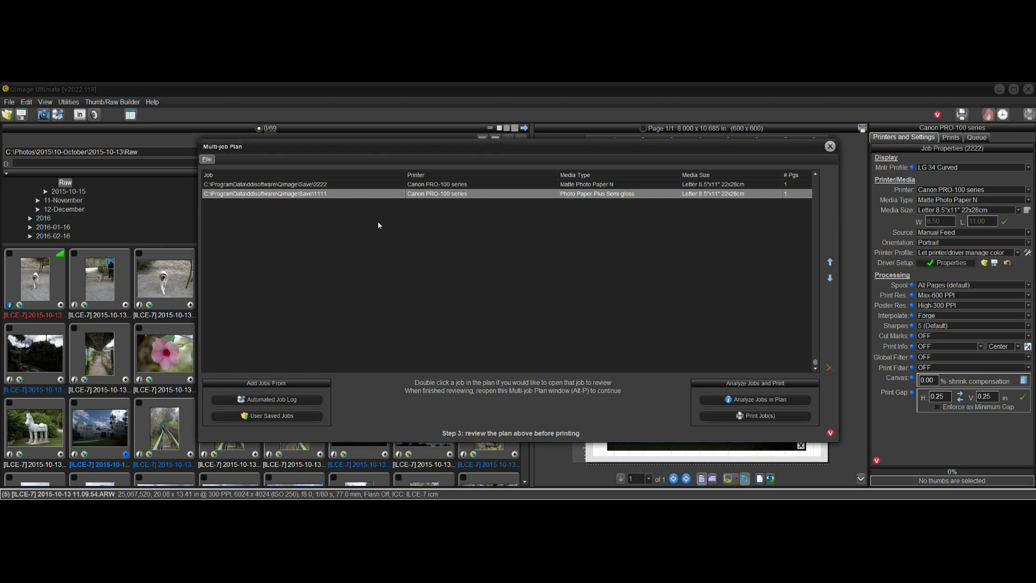
- Clear jobs 2222 and 1111 with the red X, then close and reopen the plan window with Alt+P
key(Up)
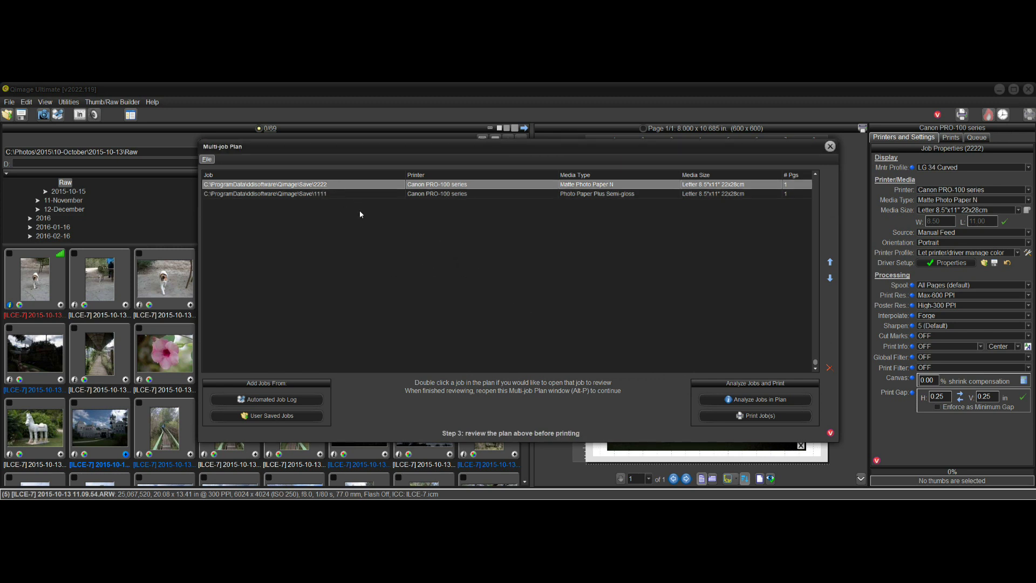
right_click(830, 368)
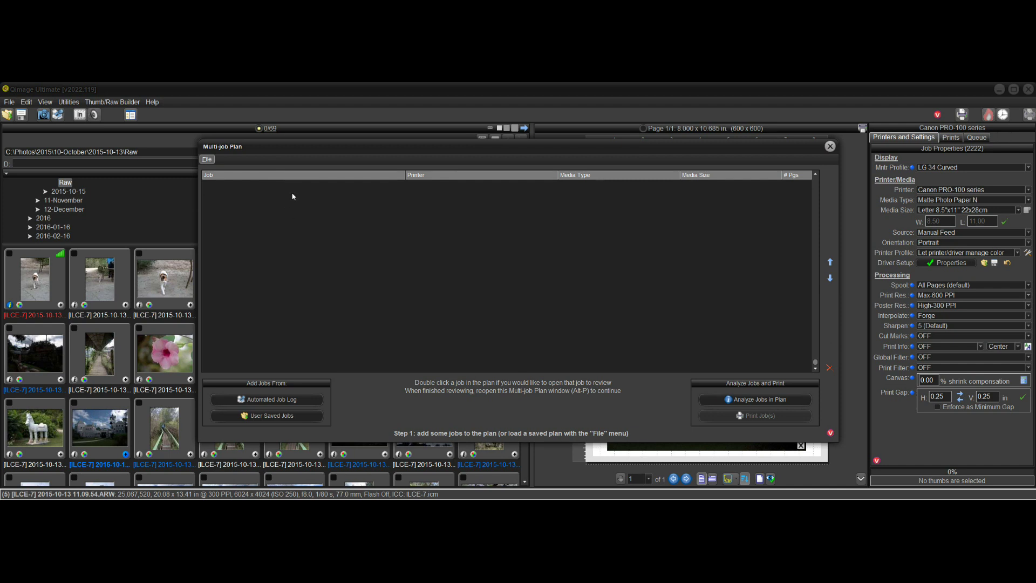
click(829, 146)
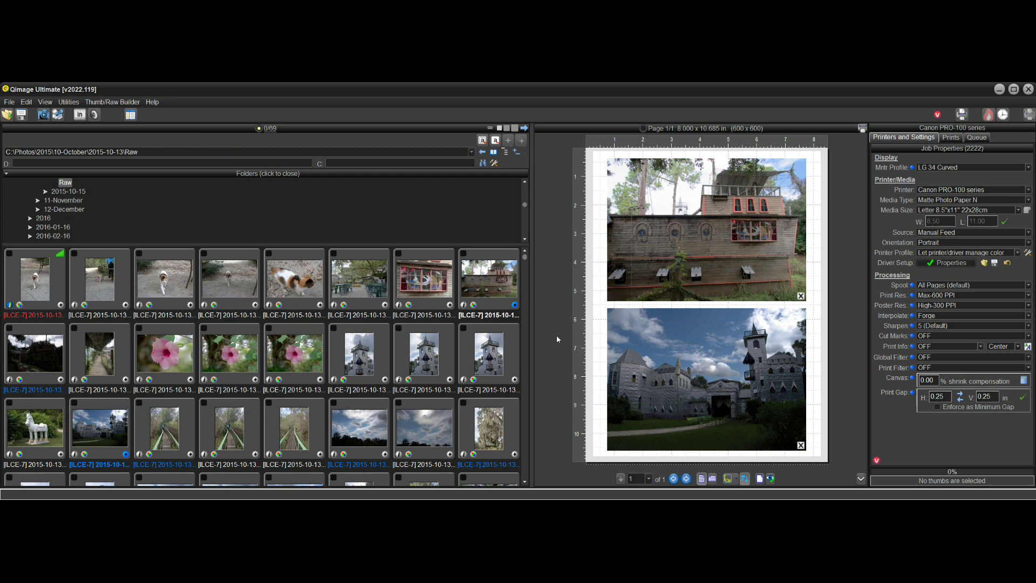
key(alt+p)
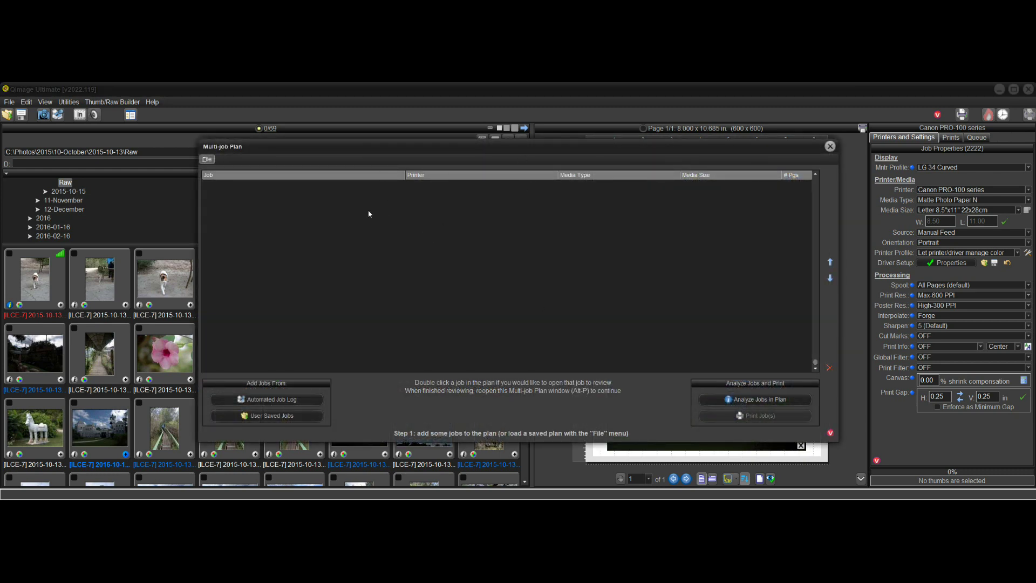
- Open the saved multi-job plan file test.mjp
click(208, 160)
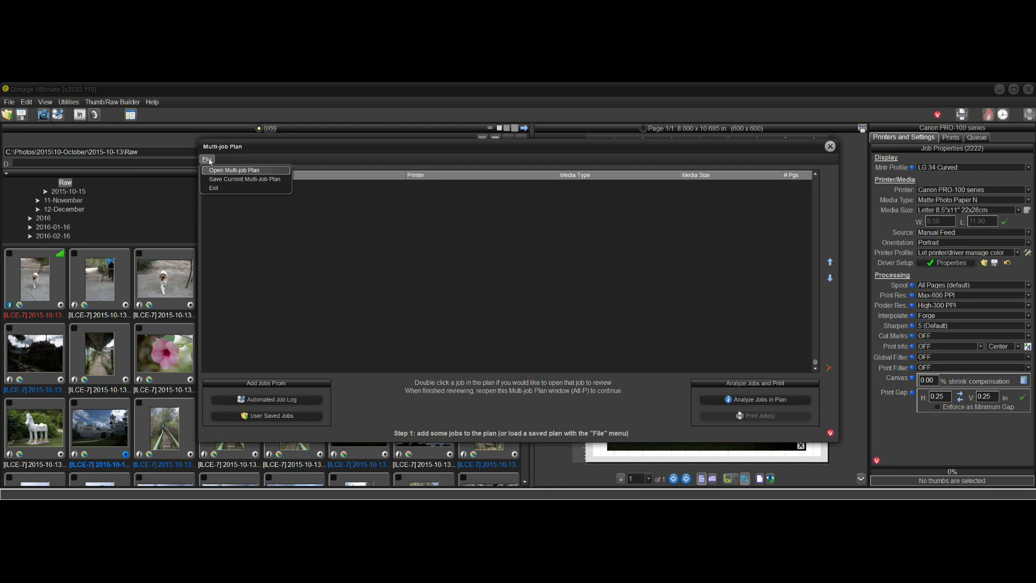
click(231, 171)
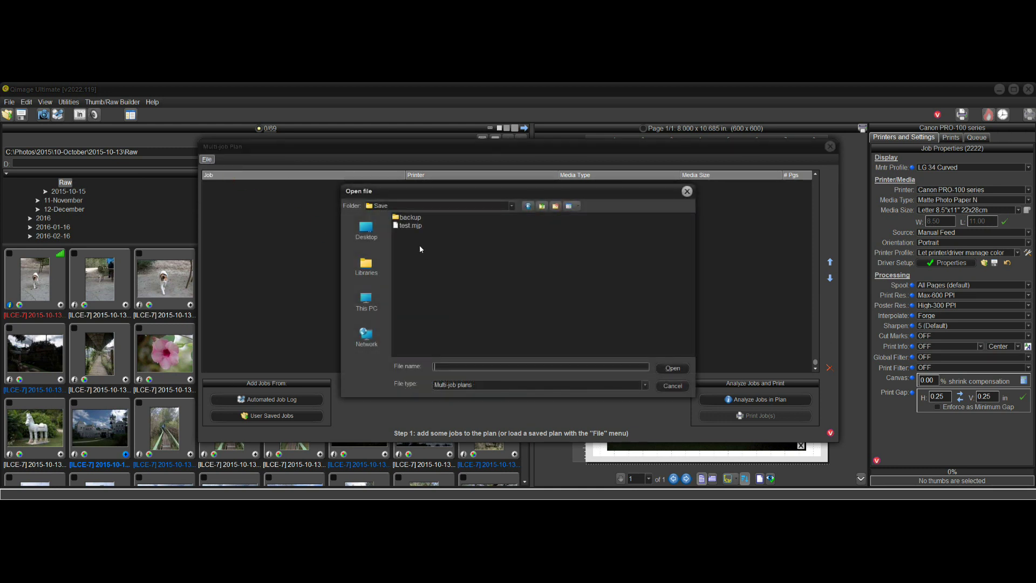
click(415, 228)
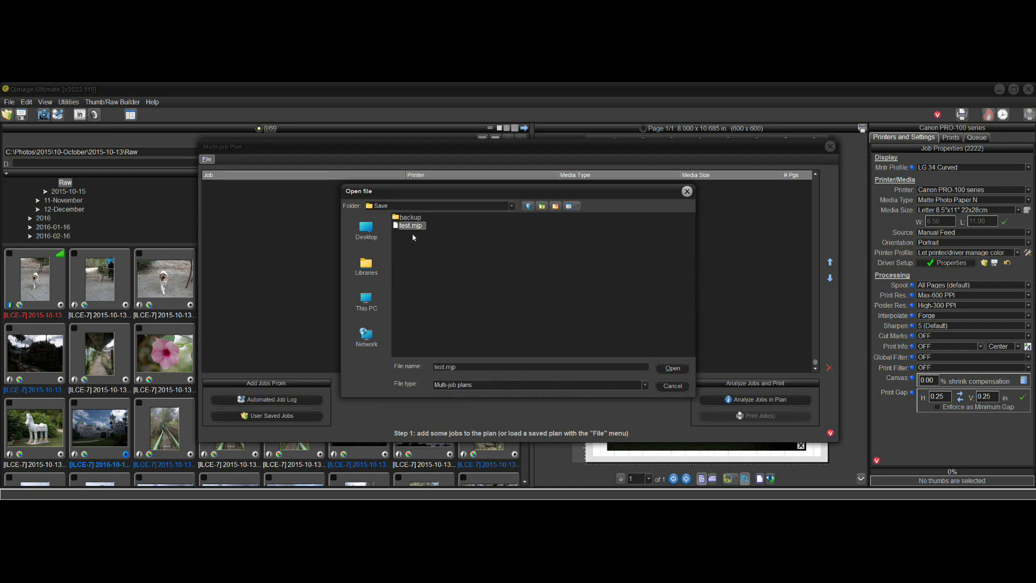
click(683, 367)
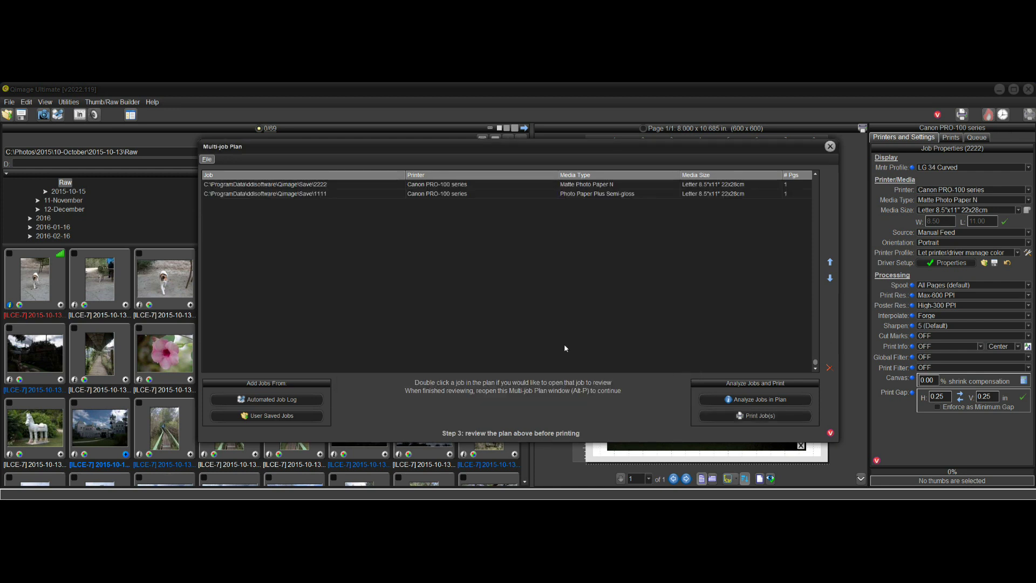
- Check the reloaded jobs 2222 and 1111 in the plan list
click(354, 185)
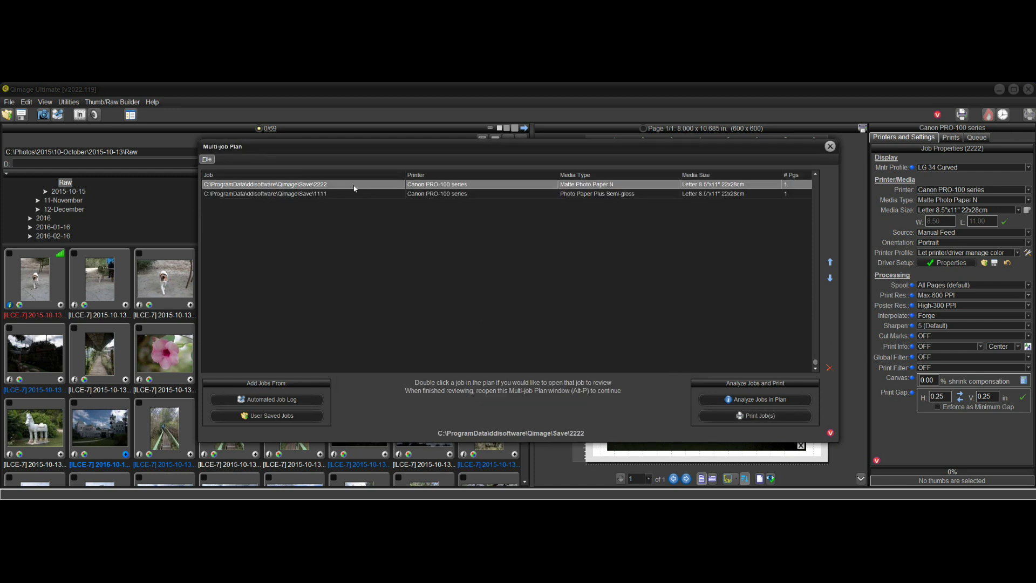
click(352, 194)
click(353, 185)
click(352, 195)
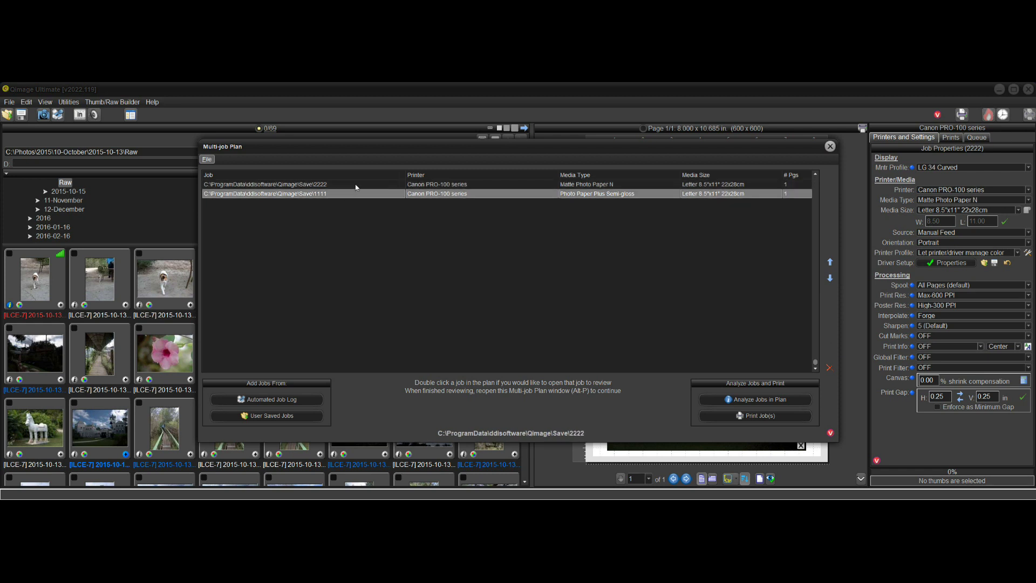